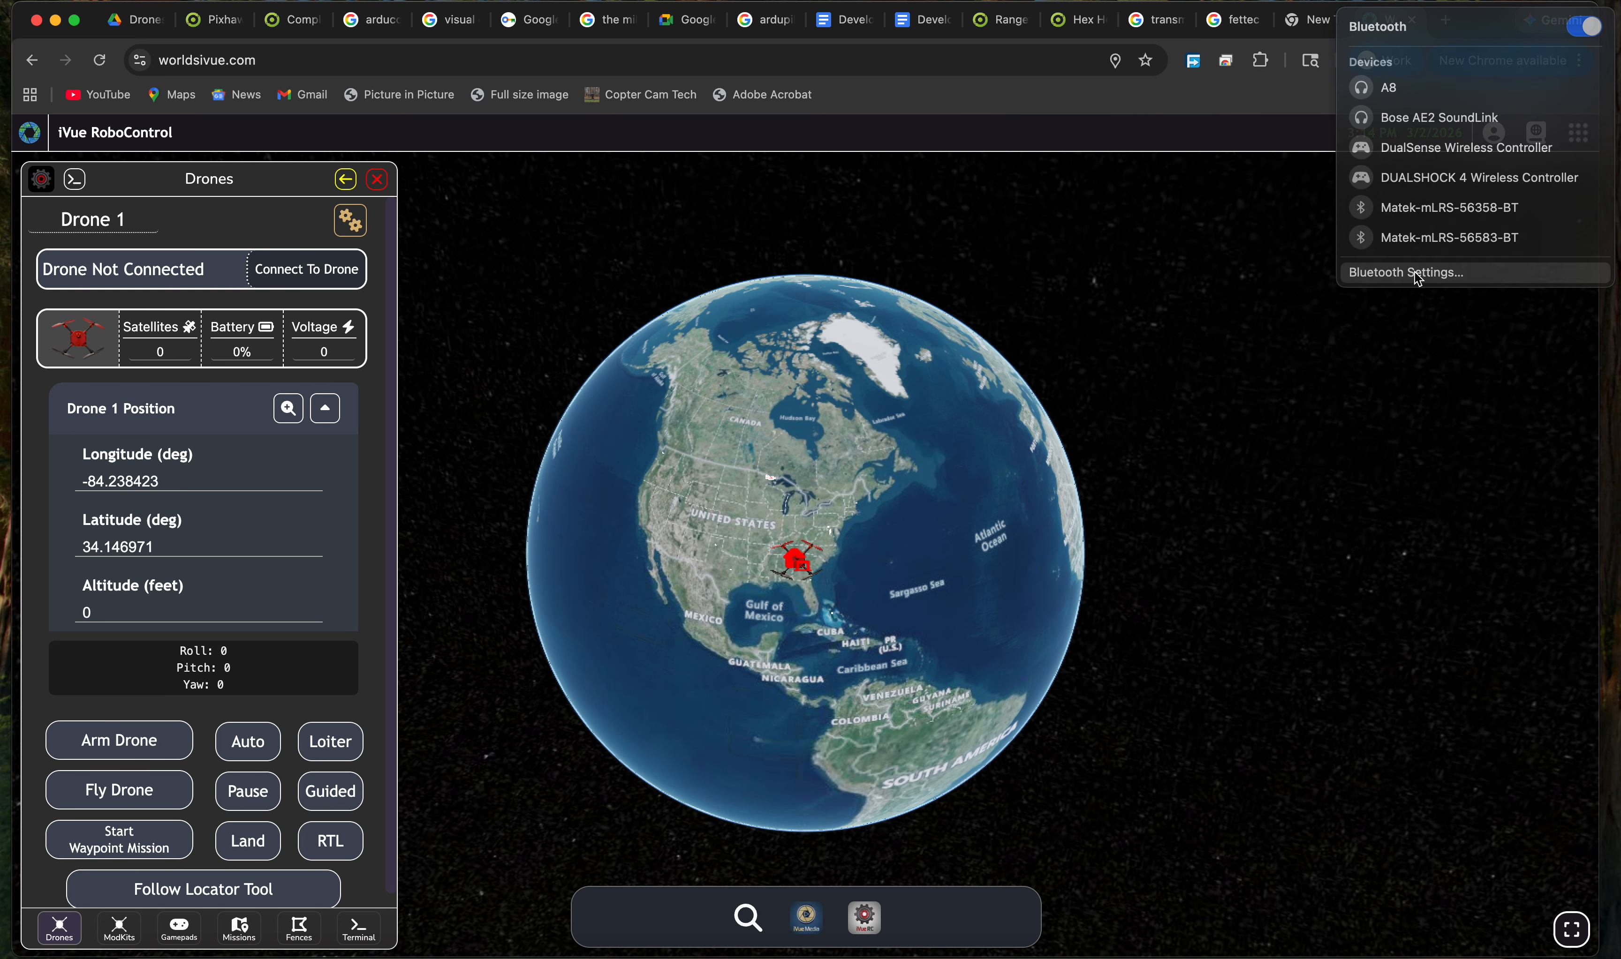
# Open the full Bluetooth settings page from the Bluetooth device list.
pyautogui.click(1416, 273)
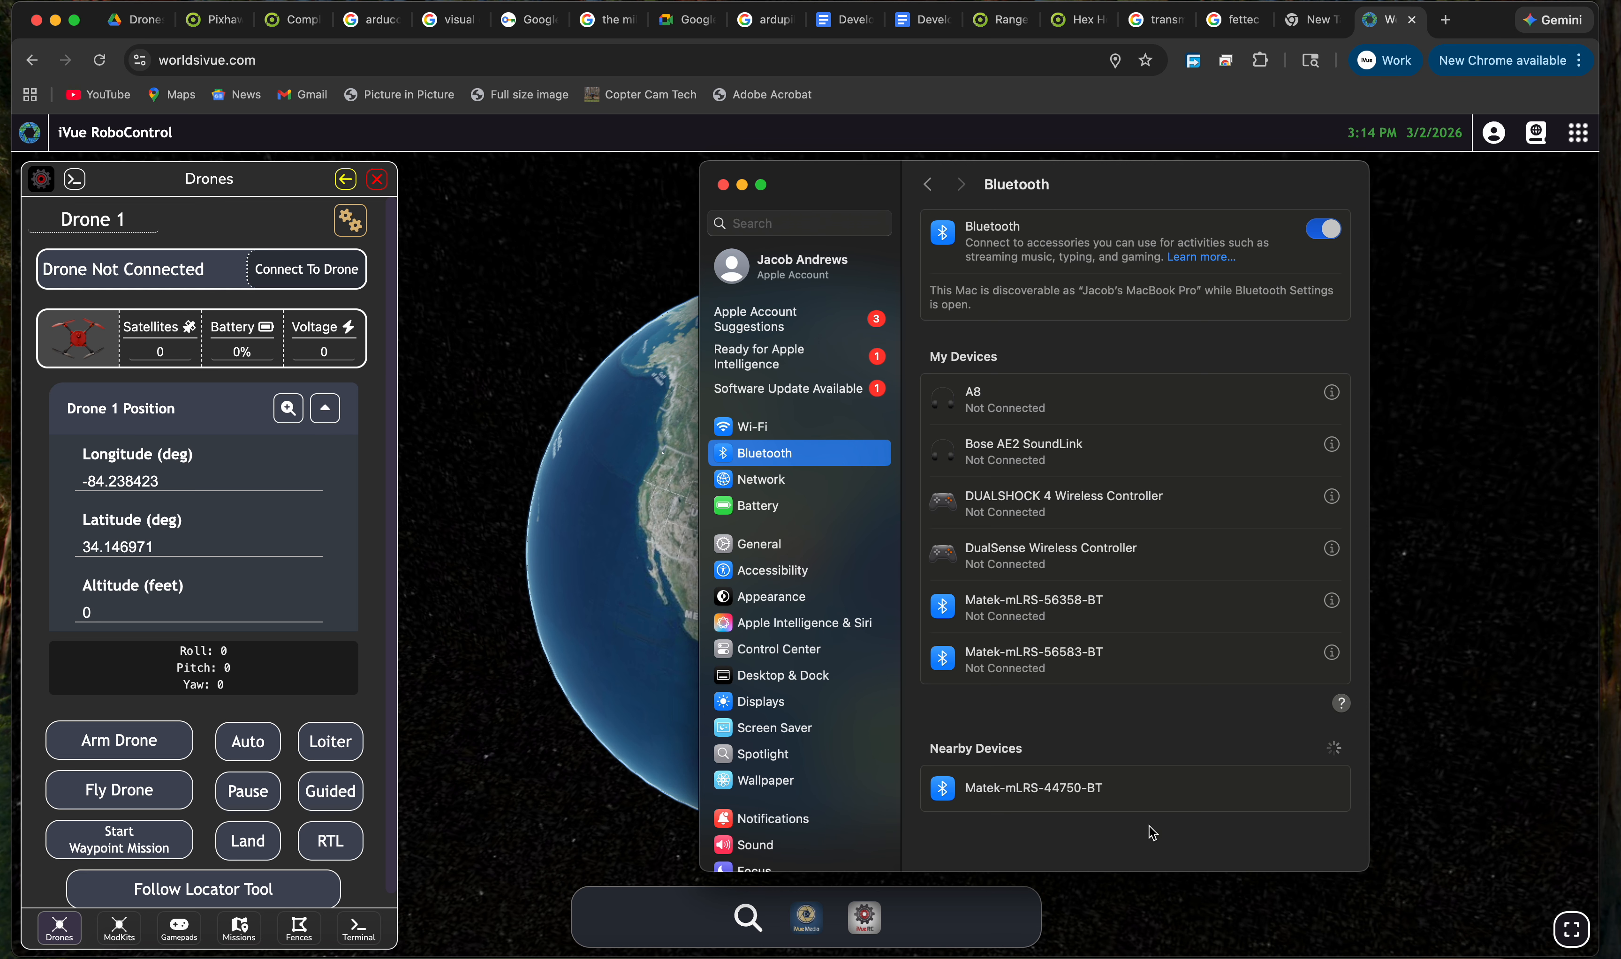
# Pair the Matek-mLRS-44750-BT device and confirm the pairing PIN.
pyautogui.moveTo(1131, 789)
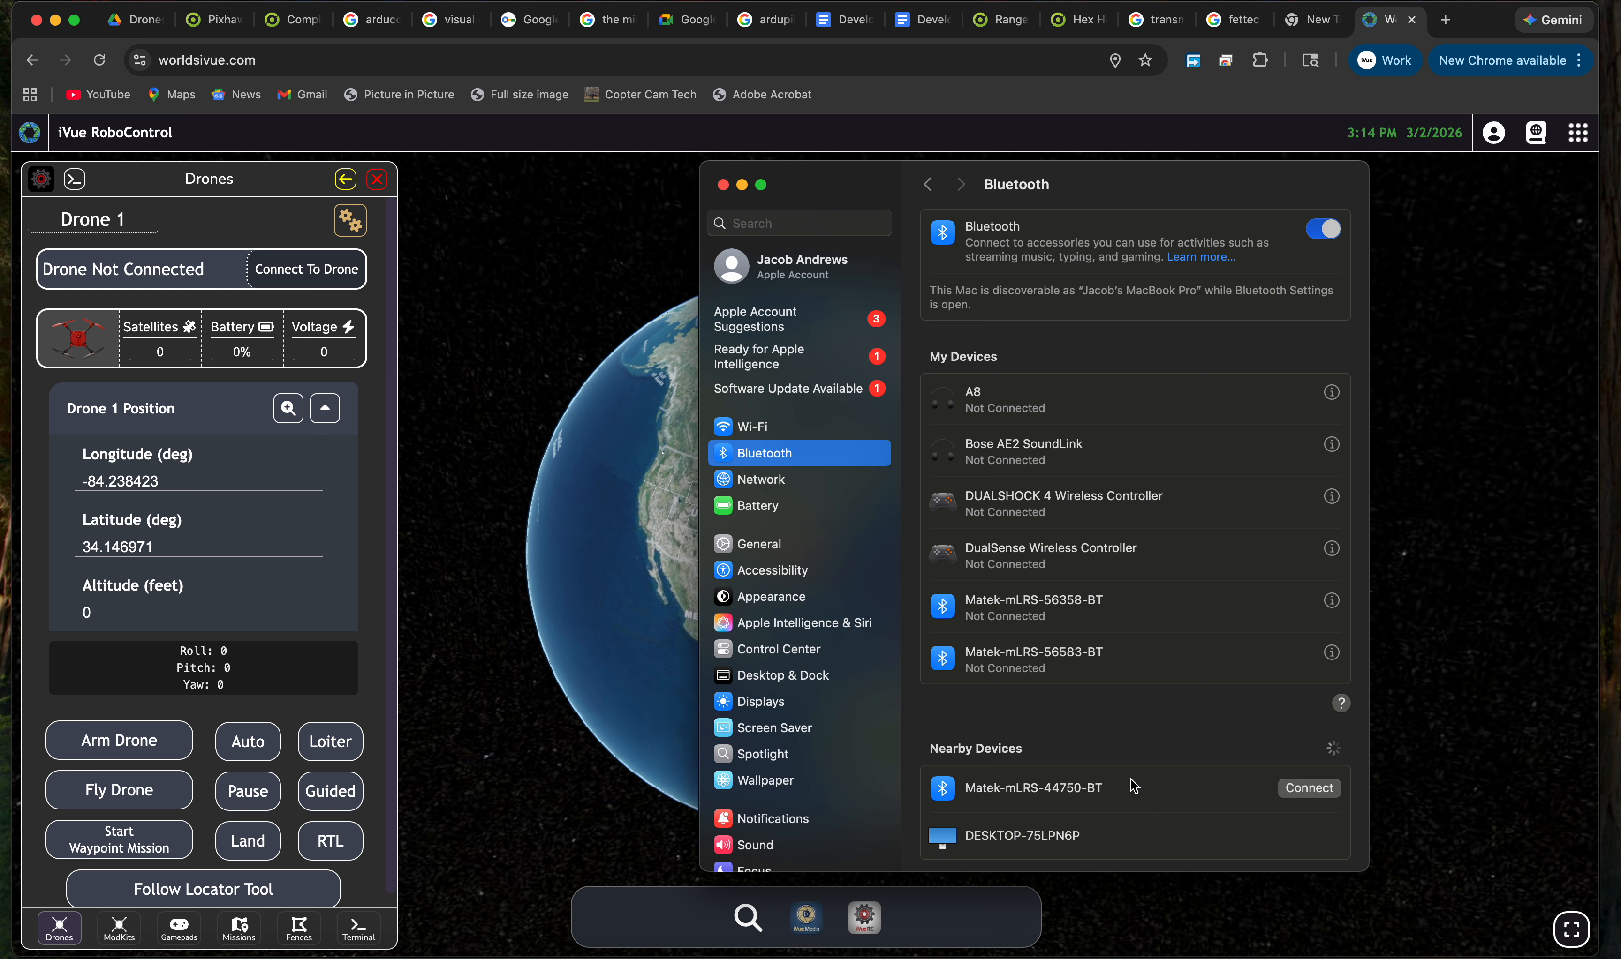
pyautogui.click(1294, 792)
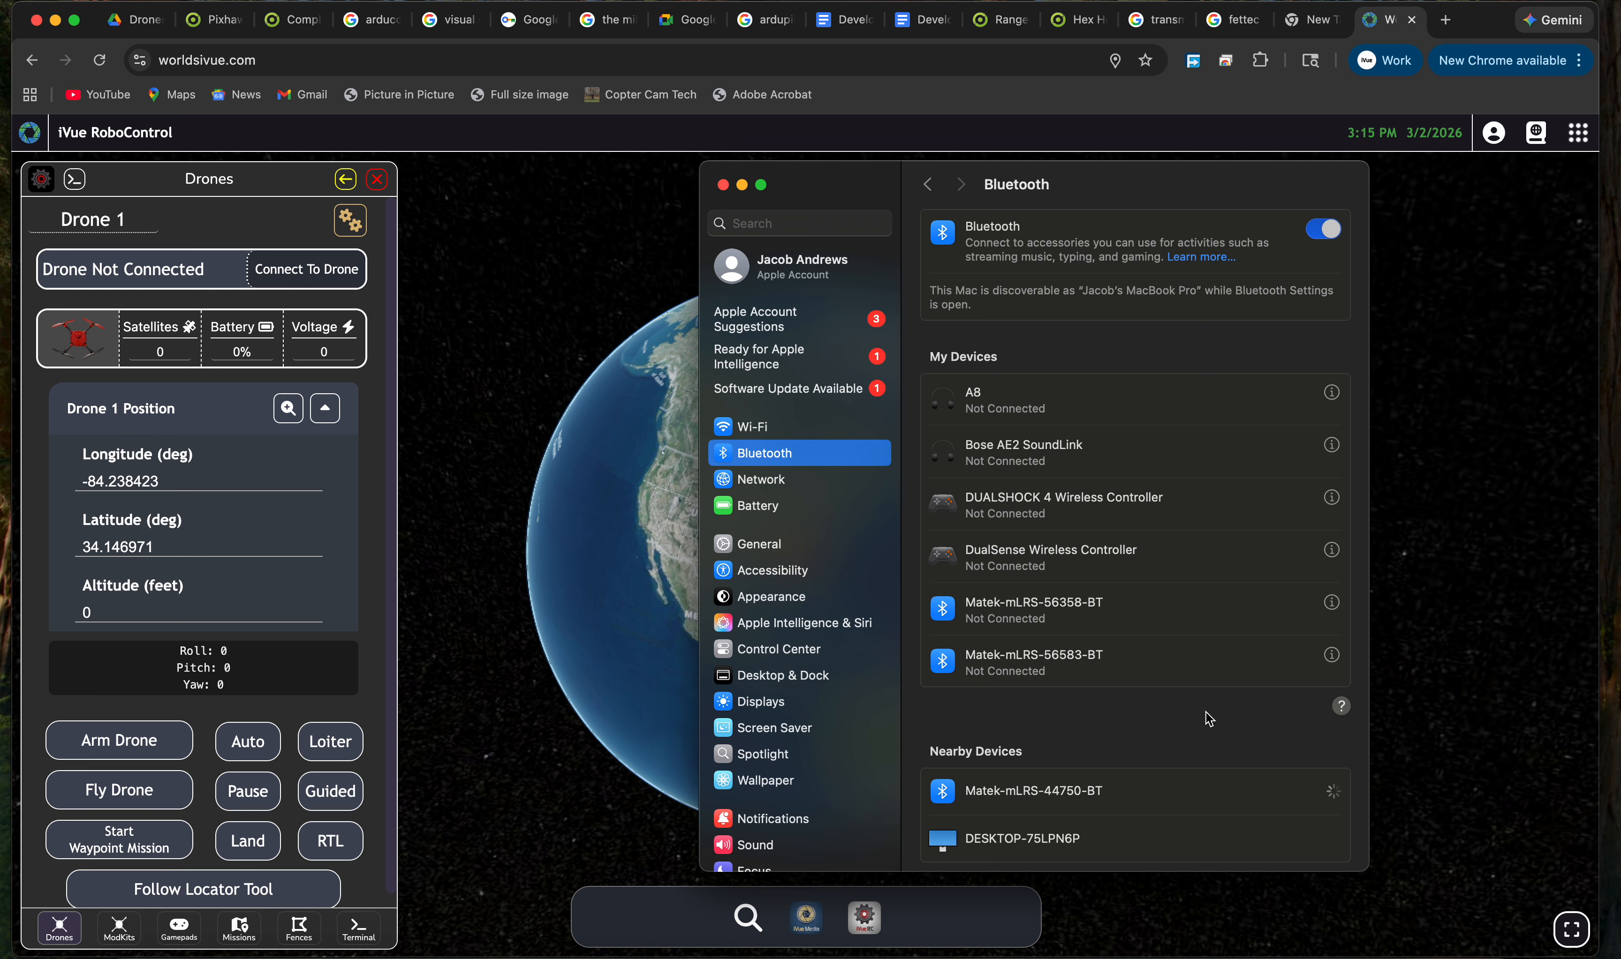
pyautogui.write('1234')
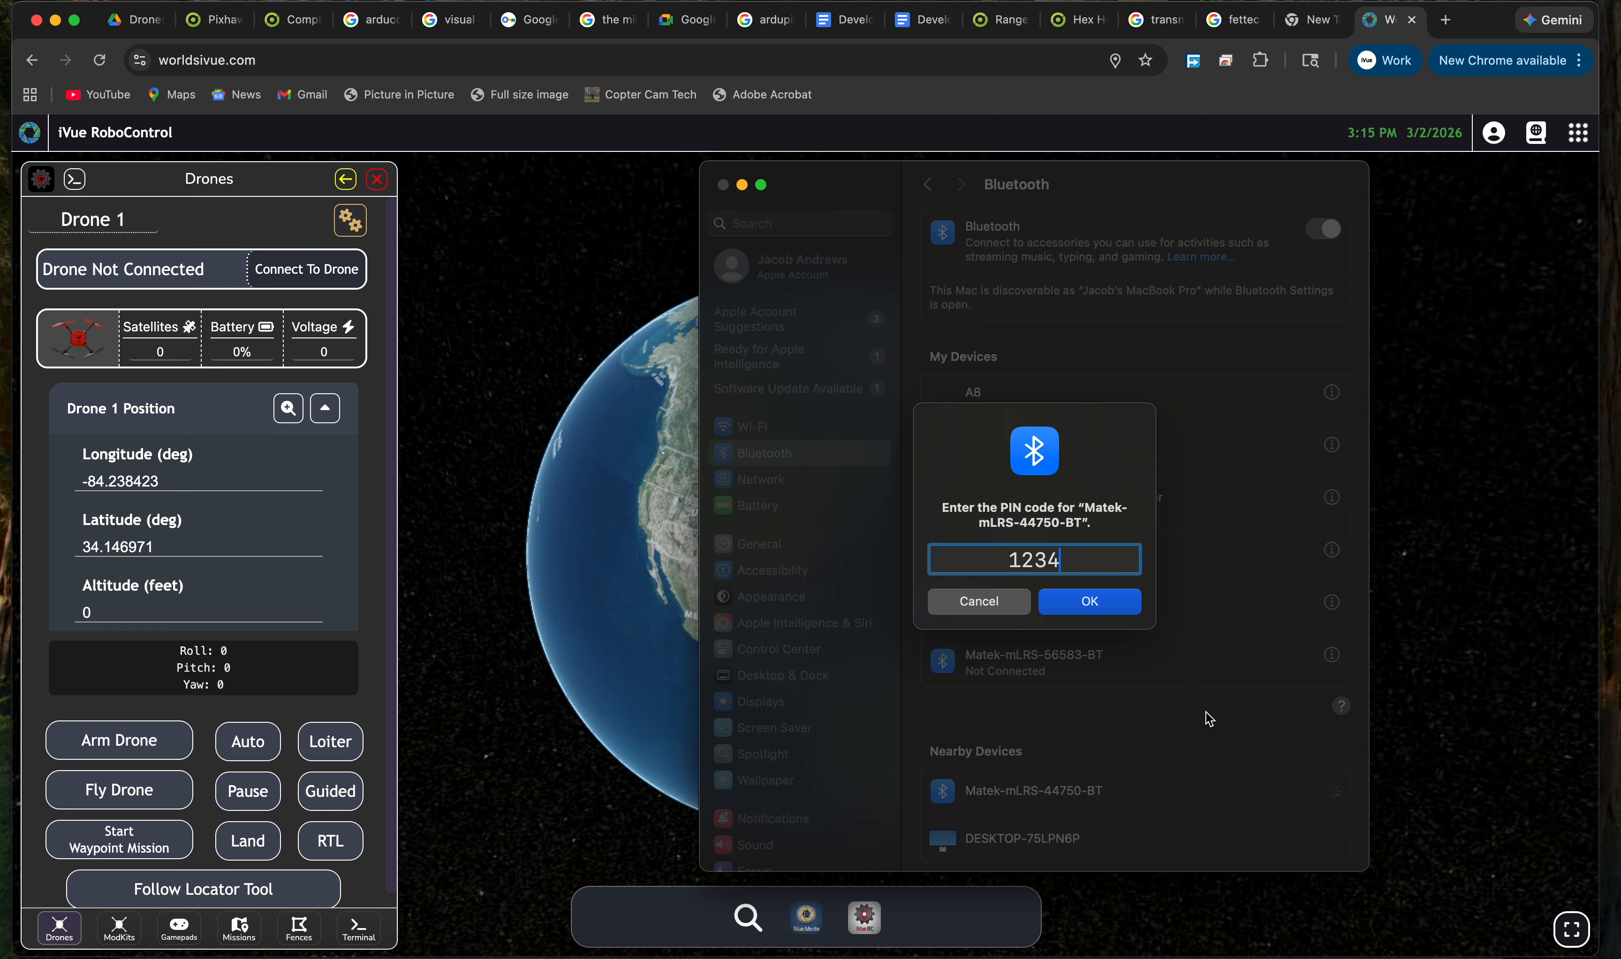
pyautogui.press('super+a')
pyautogui.press('Return')
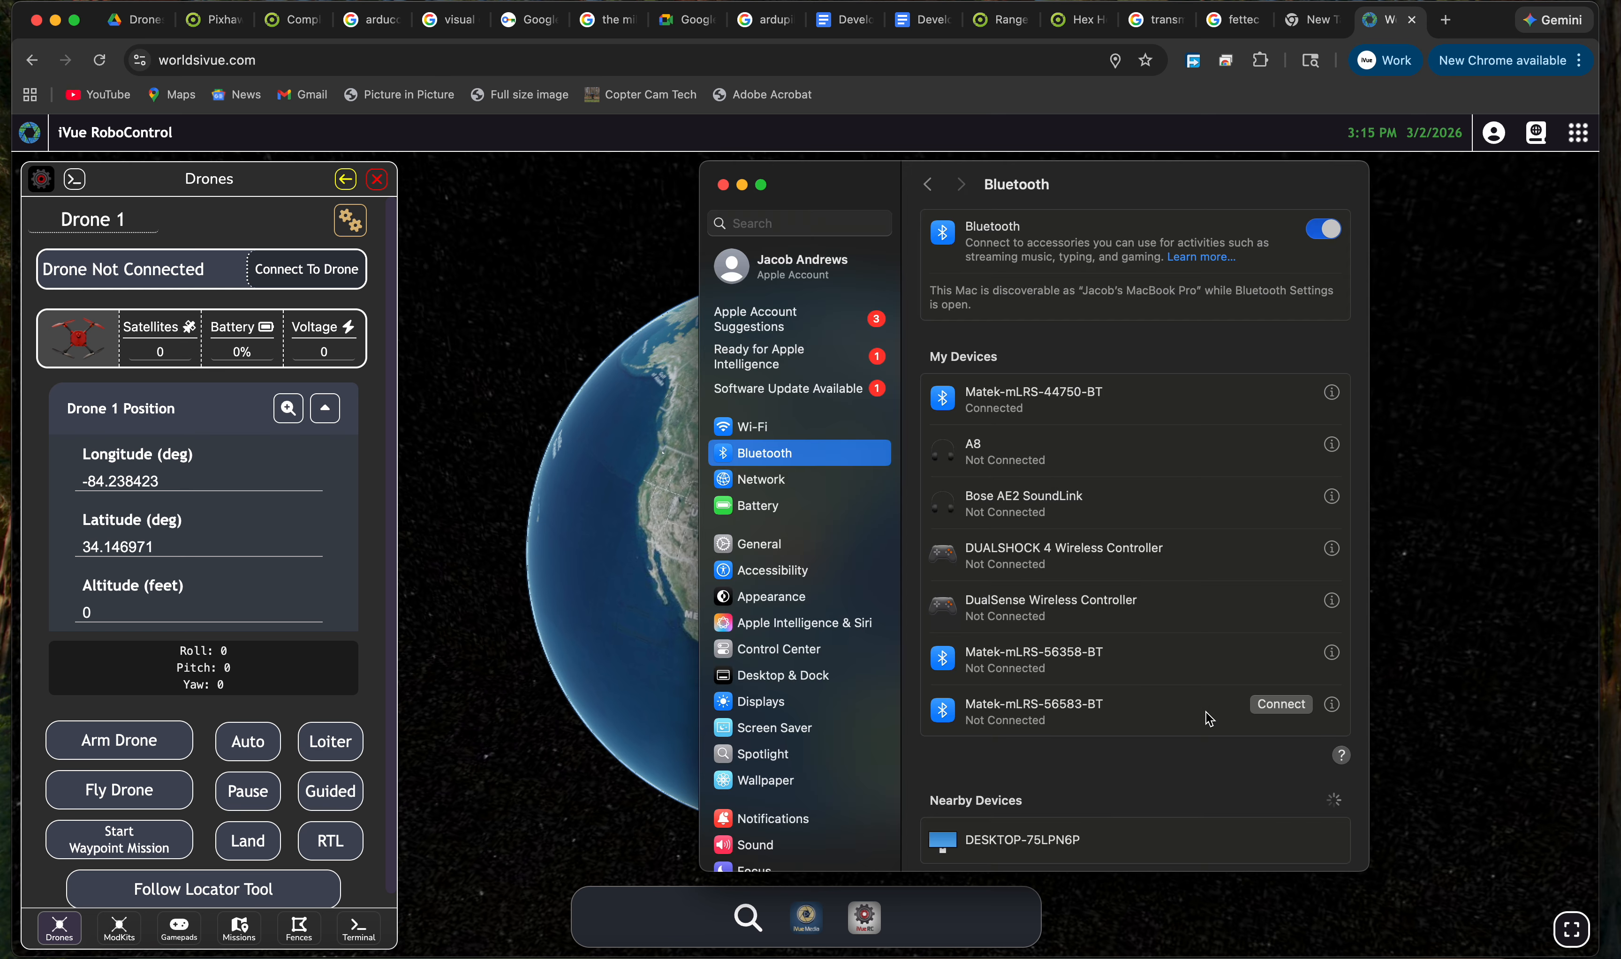
# Connect Drone 1 through the cu.Matek-mLRS-44750-BT port, then rotate the globe over the Atlantic and North America.
pyautogui.click(558, 617)
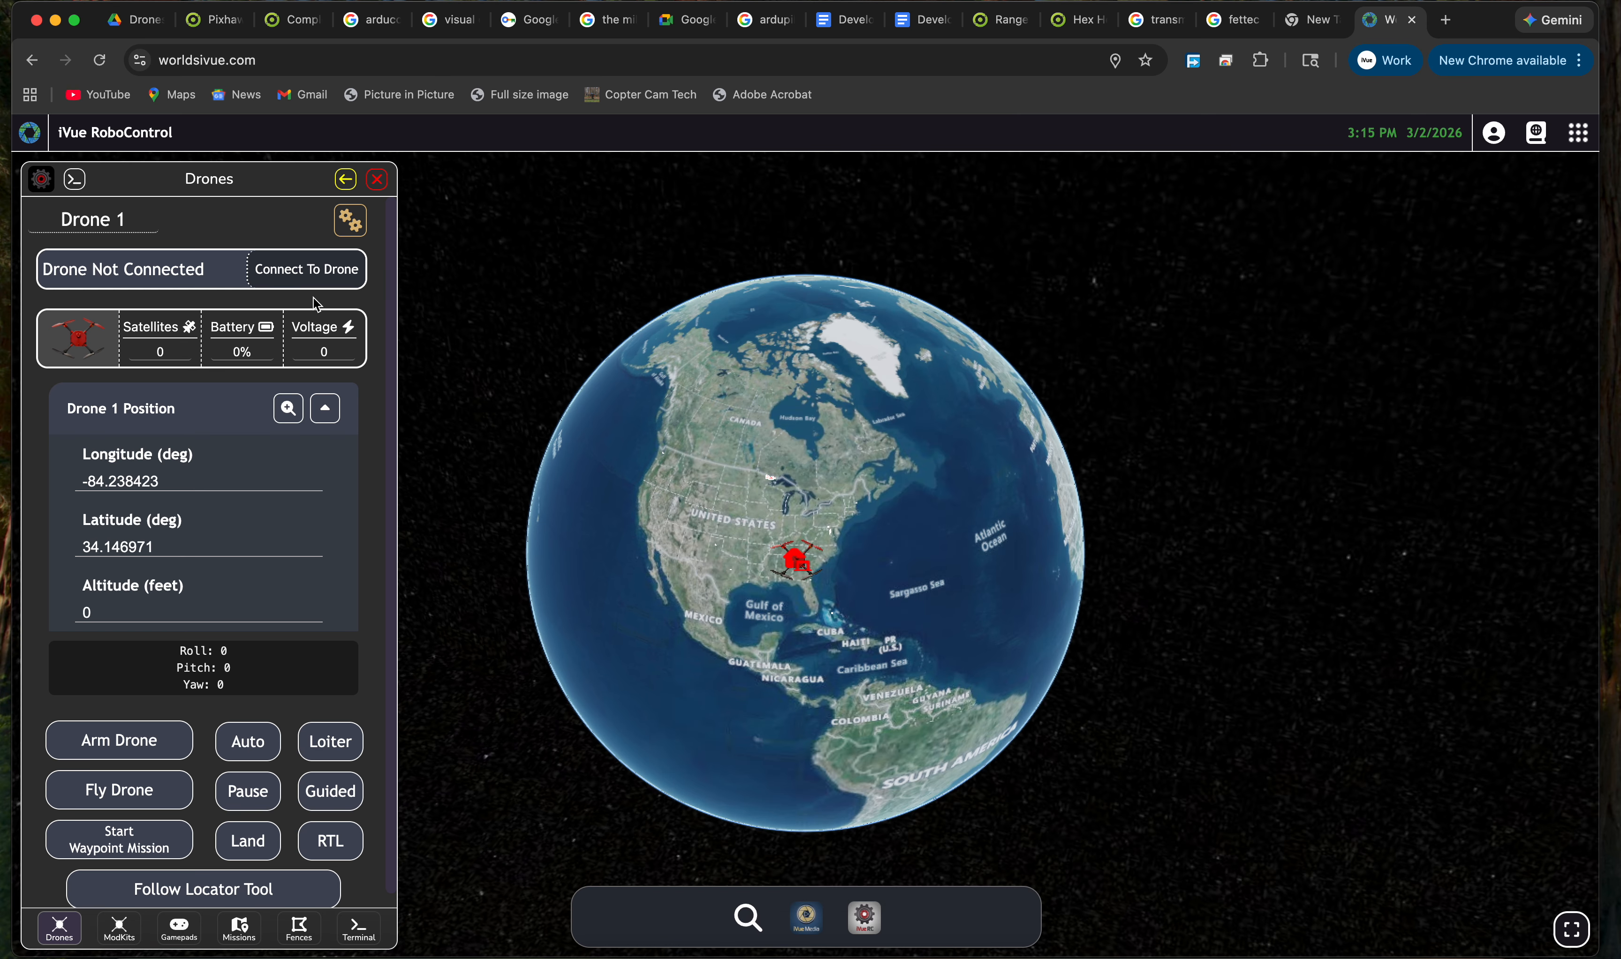
pyautogui.click(297, 275)
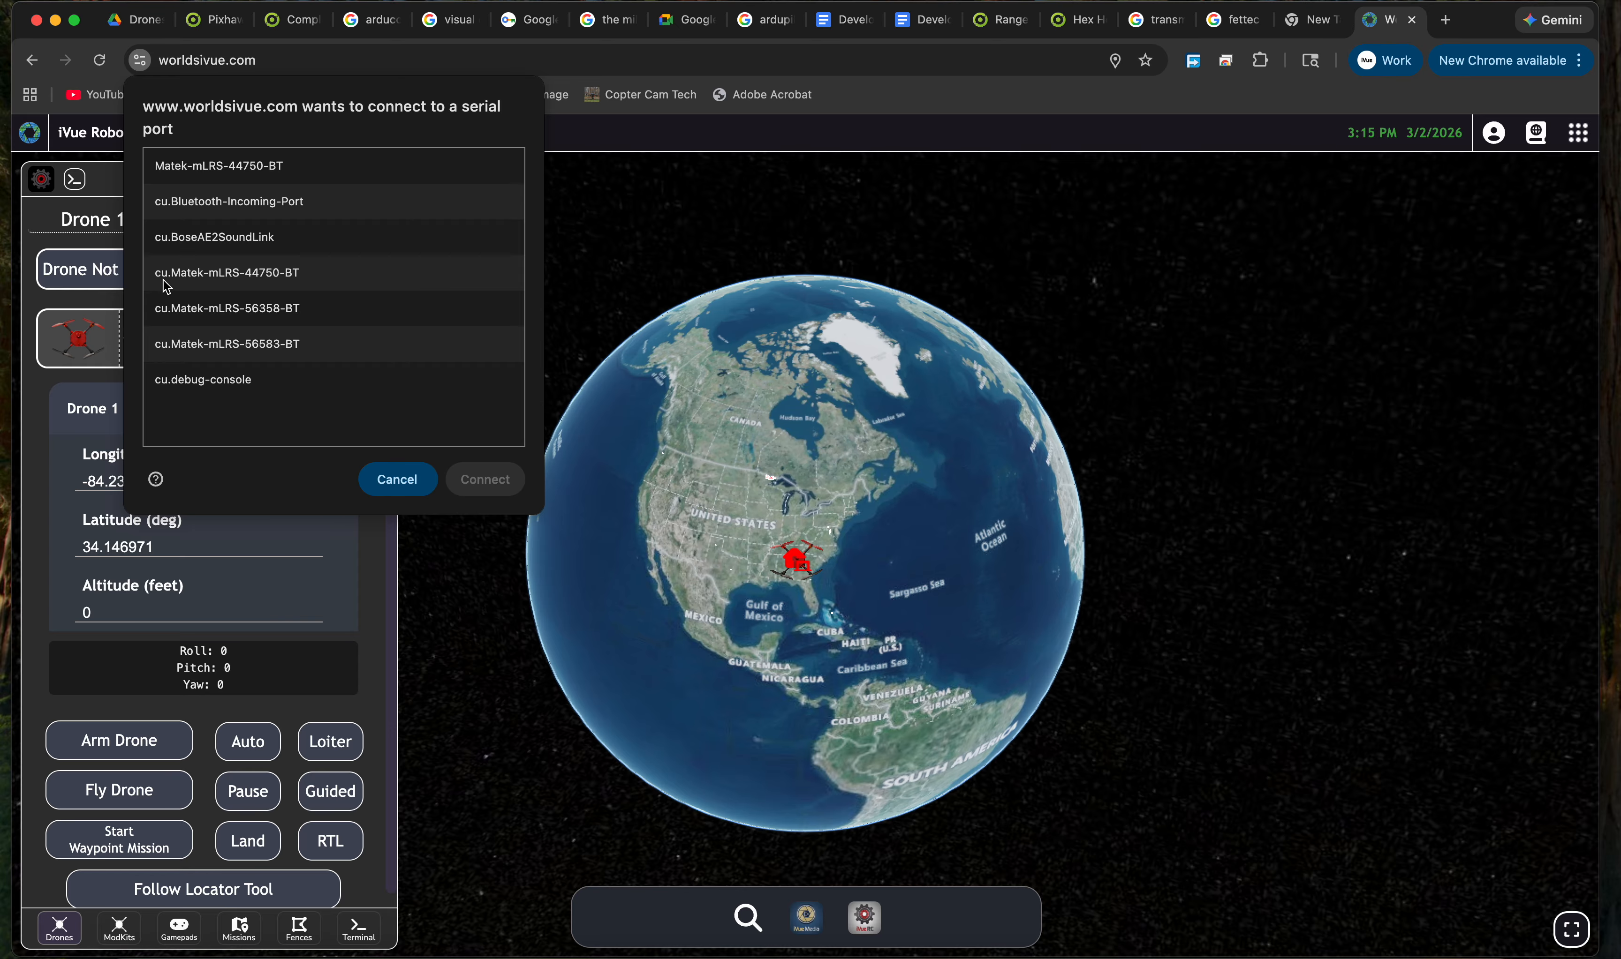
pyautogui.click(238, 281)
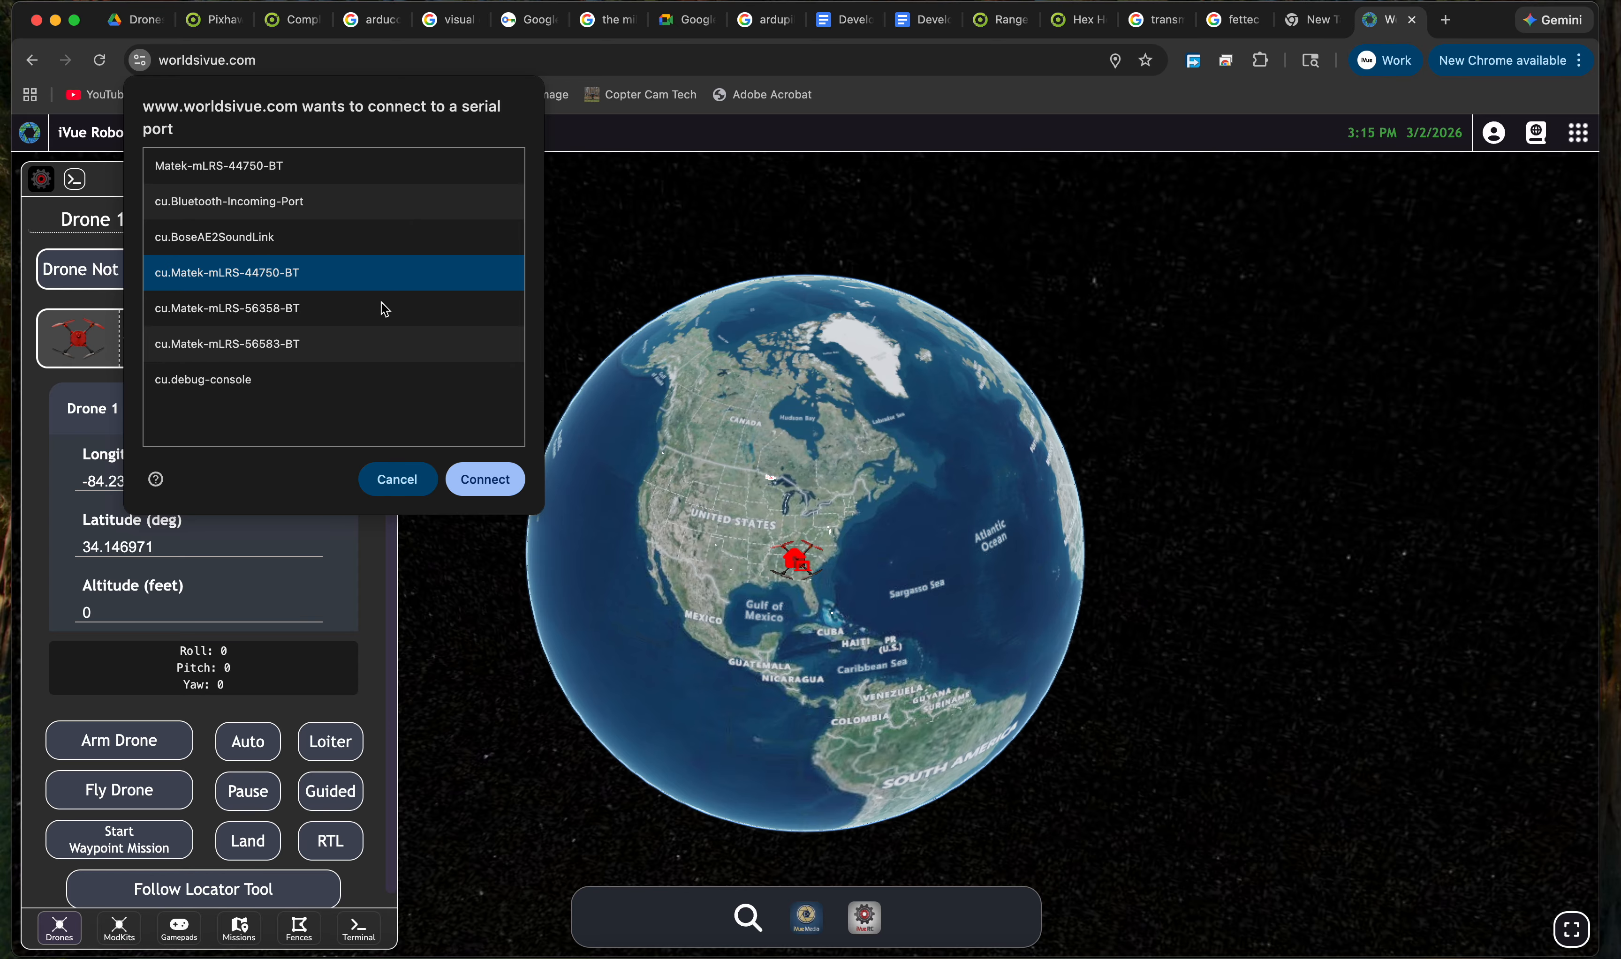
pyautogui.click(505, 486)
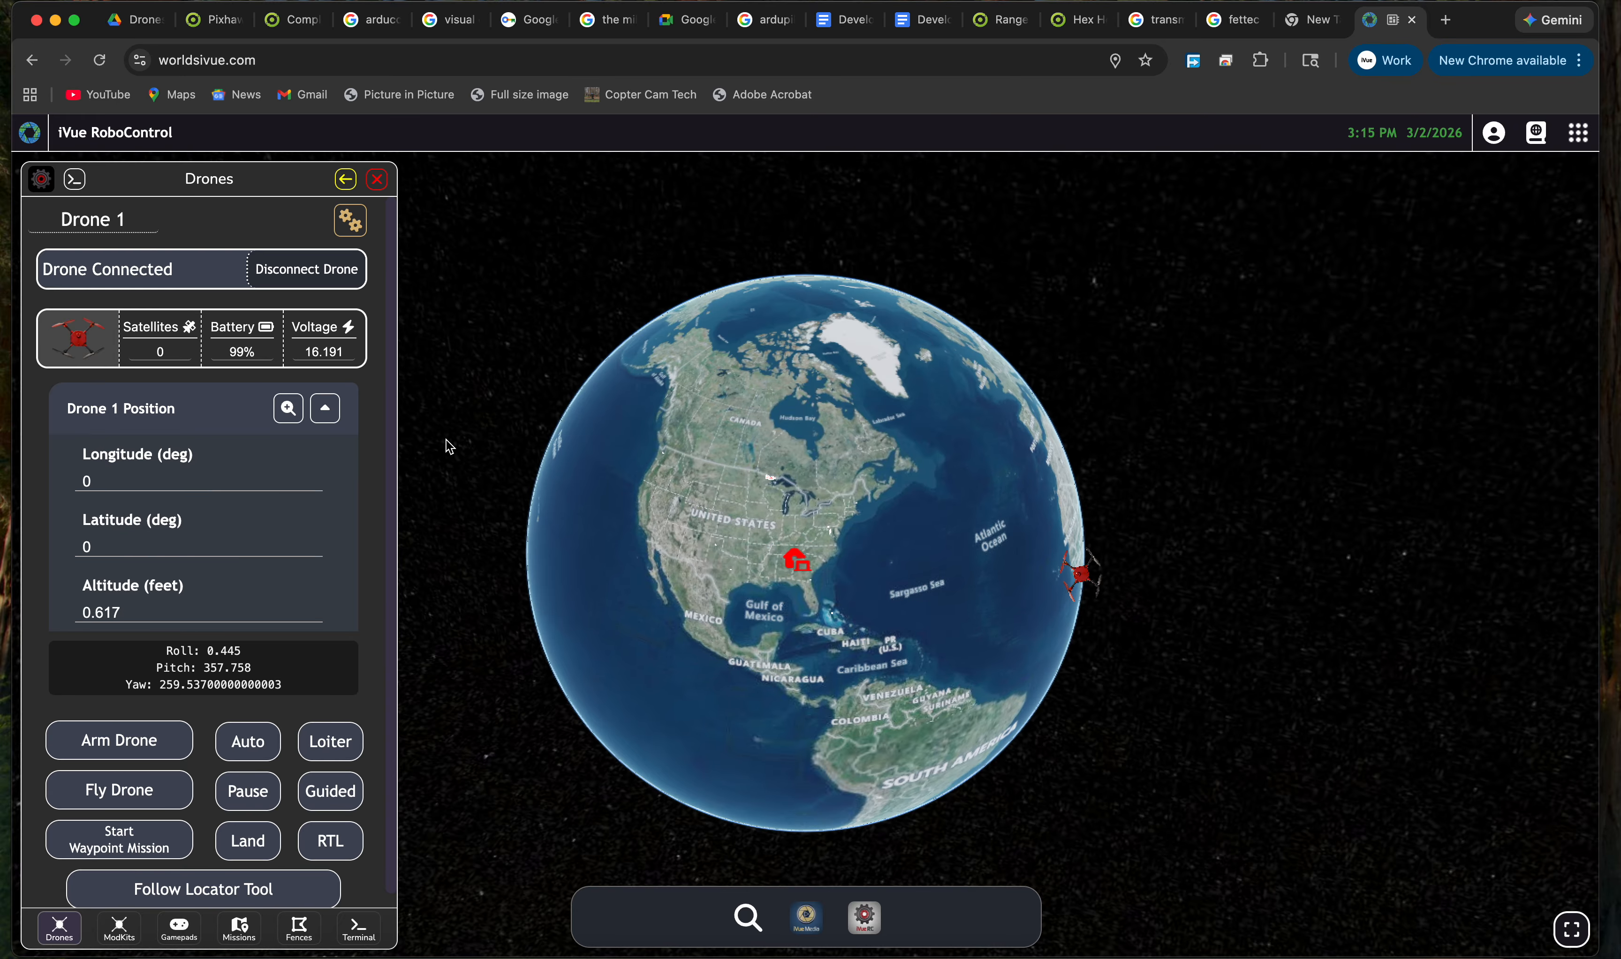
pyautogui.moveTo(789, 570); pyautogui.dragTo(741, 541)
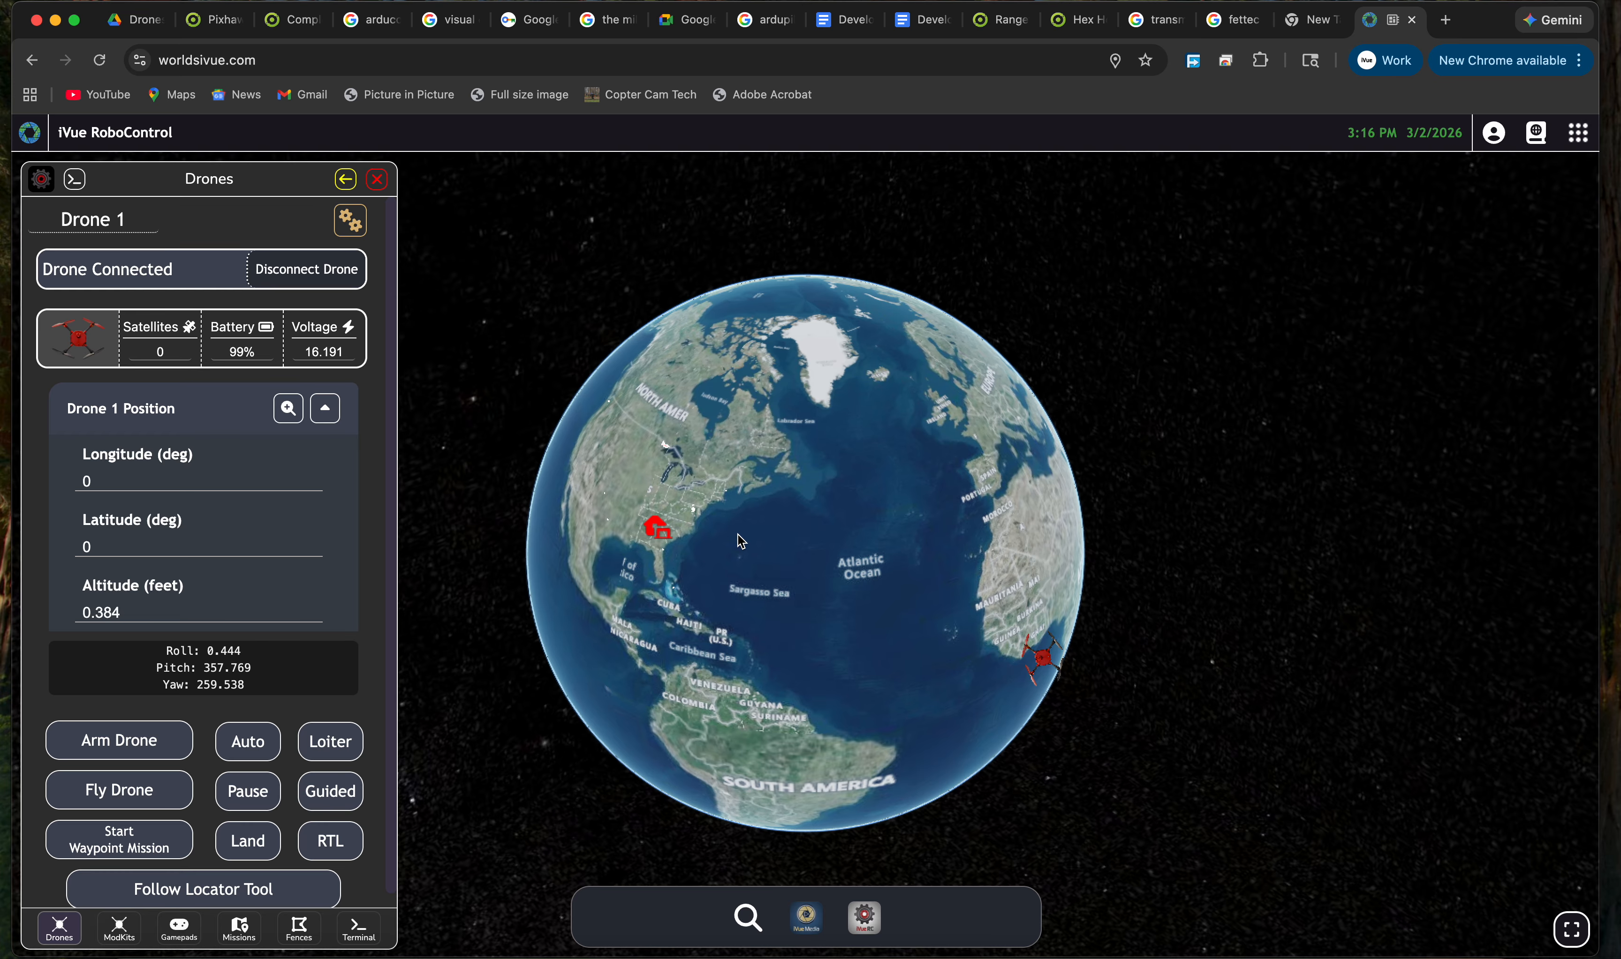
pyautogui.moveTo(686, 588)
pyautogui.mouseDown()
pyautogui.moveTo(791, 561)
pyautogui.moveTo(814, 600)
pyautogui.mouseUp()
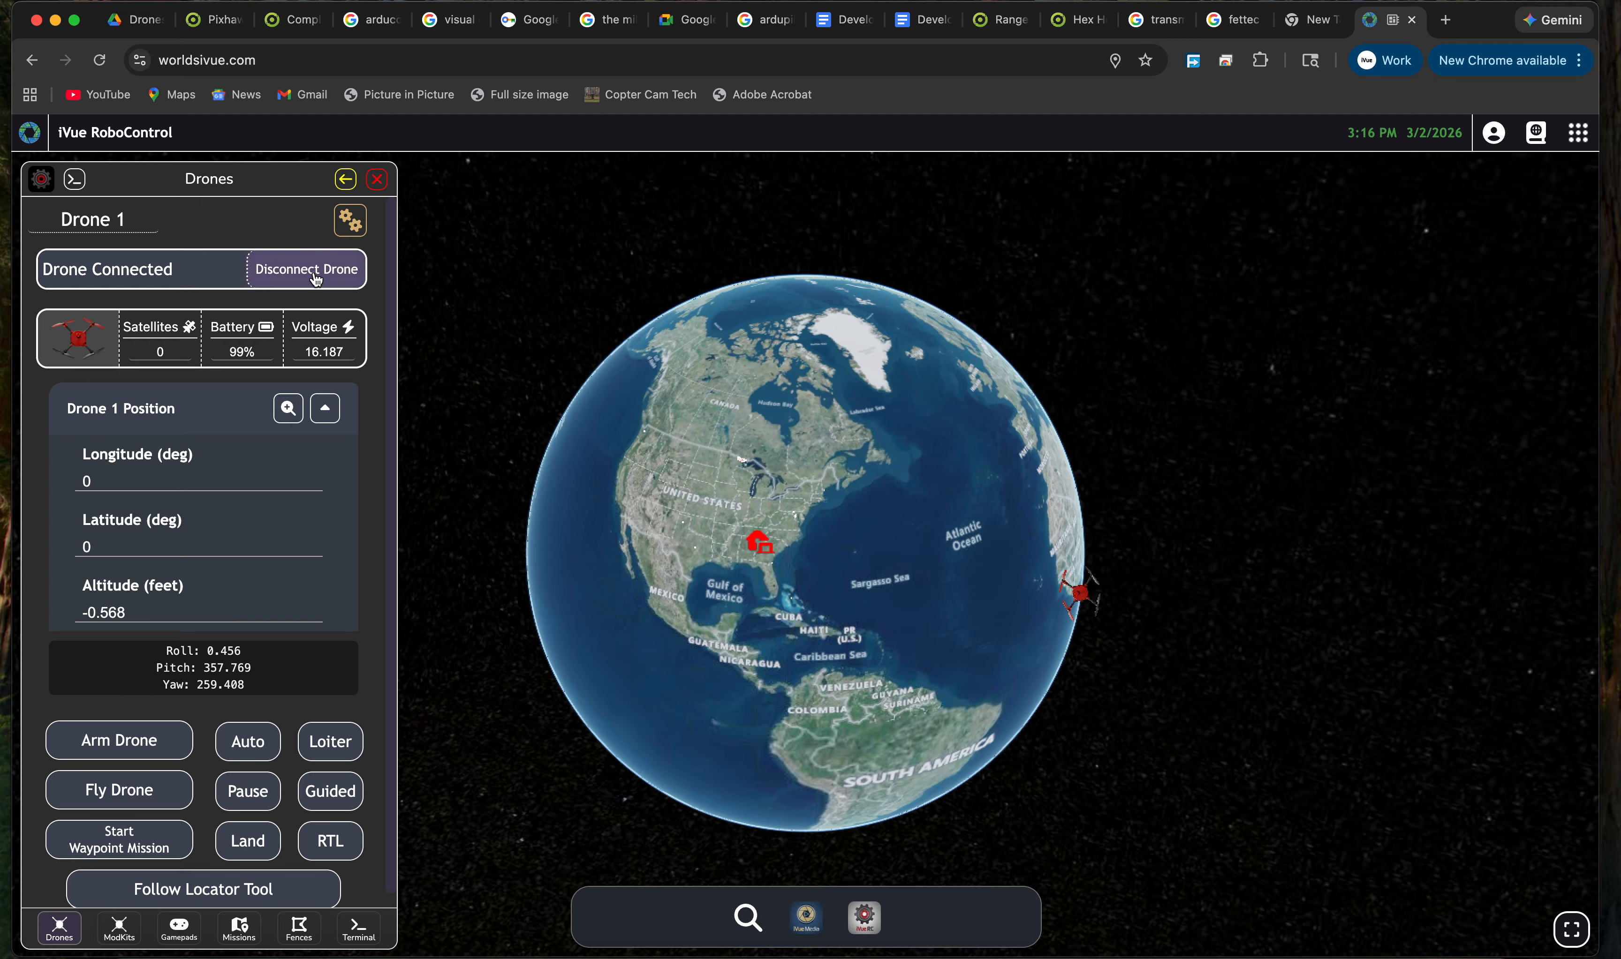
# Disconnect Drone 1, reconnect it via cu.Matek-mLRS-44750-BT, and rotate the globe to find the drone.
pyautogui.click(335, 282)
pyautogui.click(308, 284)
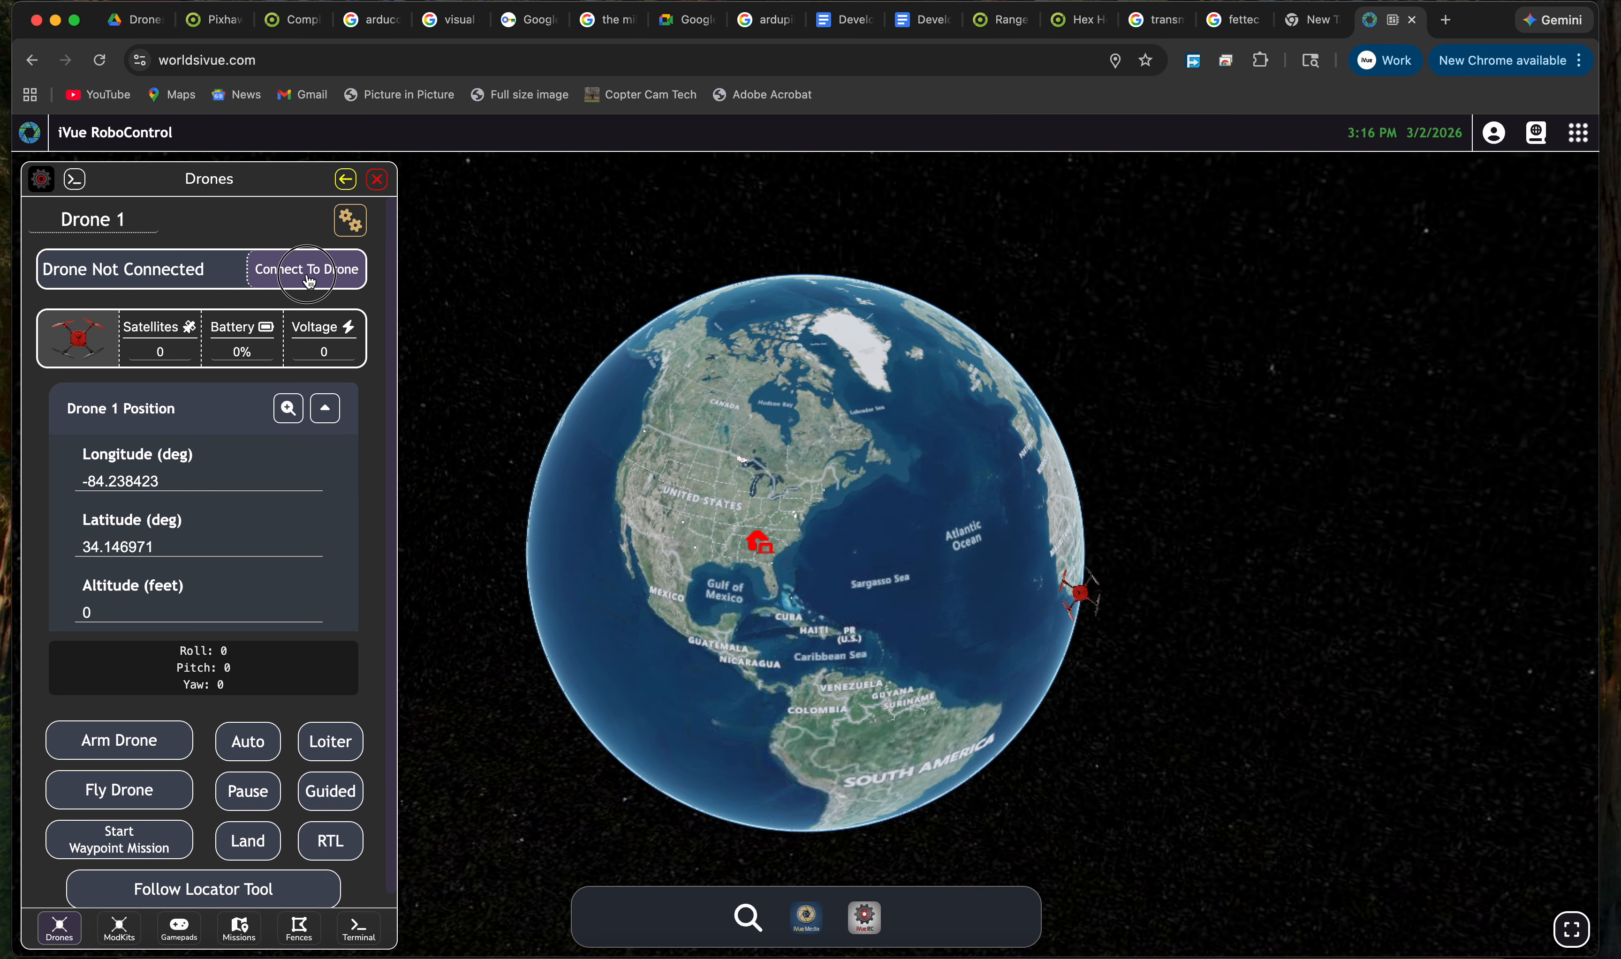
pyautogui.click(290, 289)
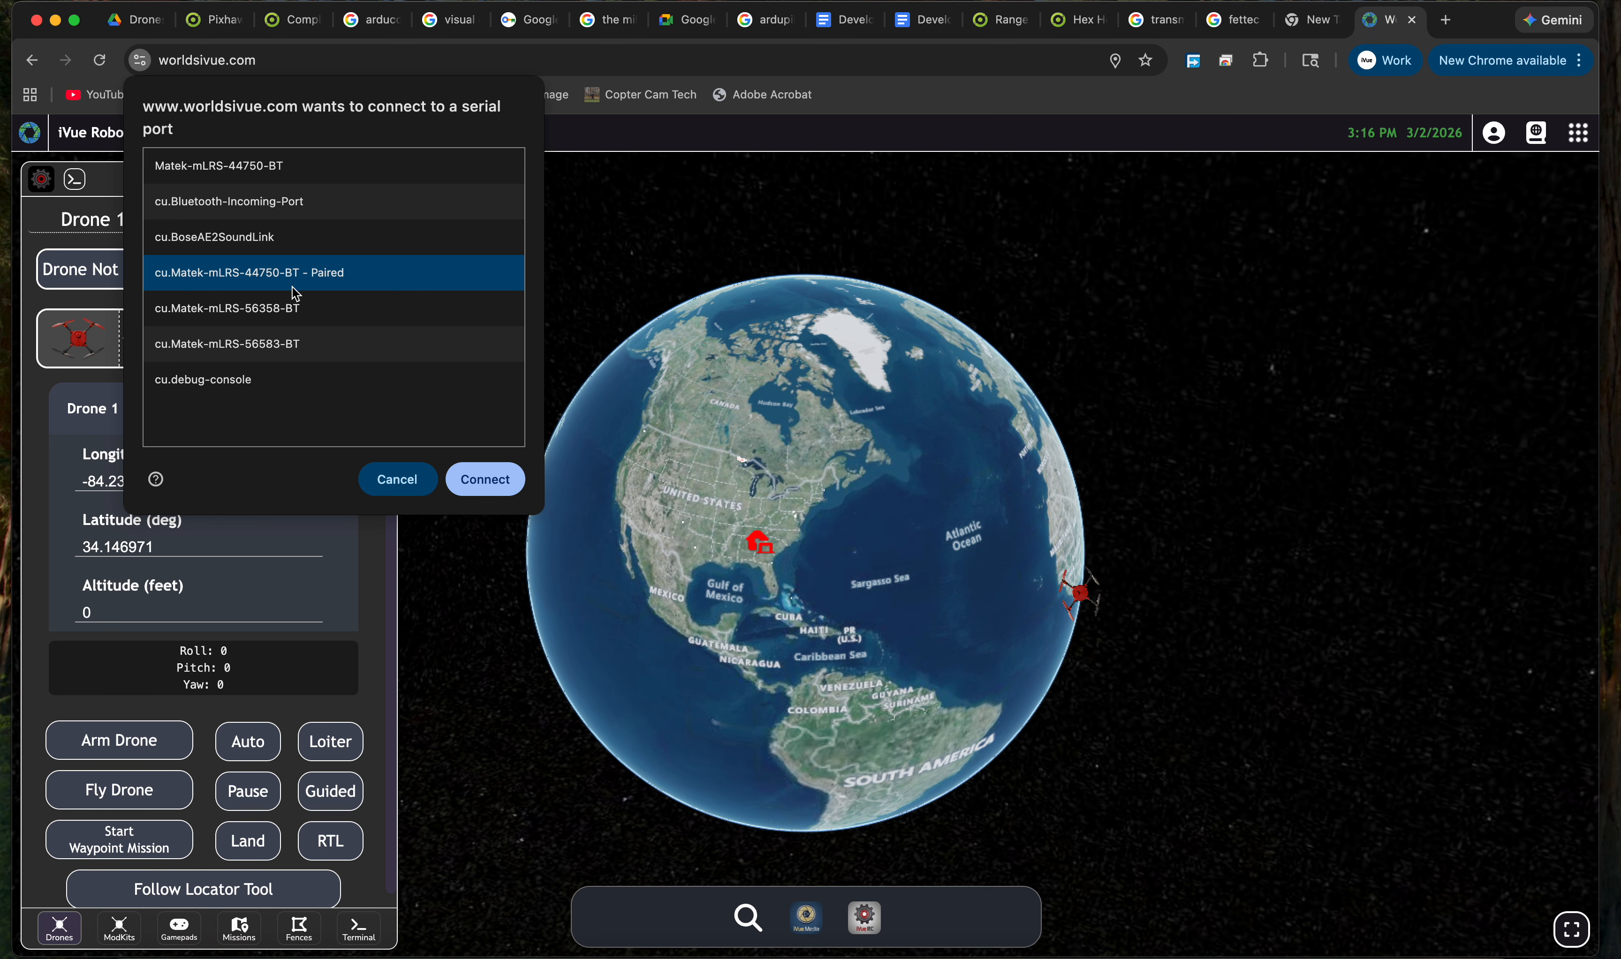
pyautogui.click(487, 485)
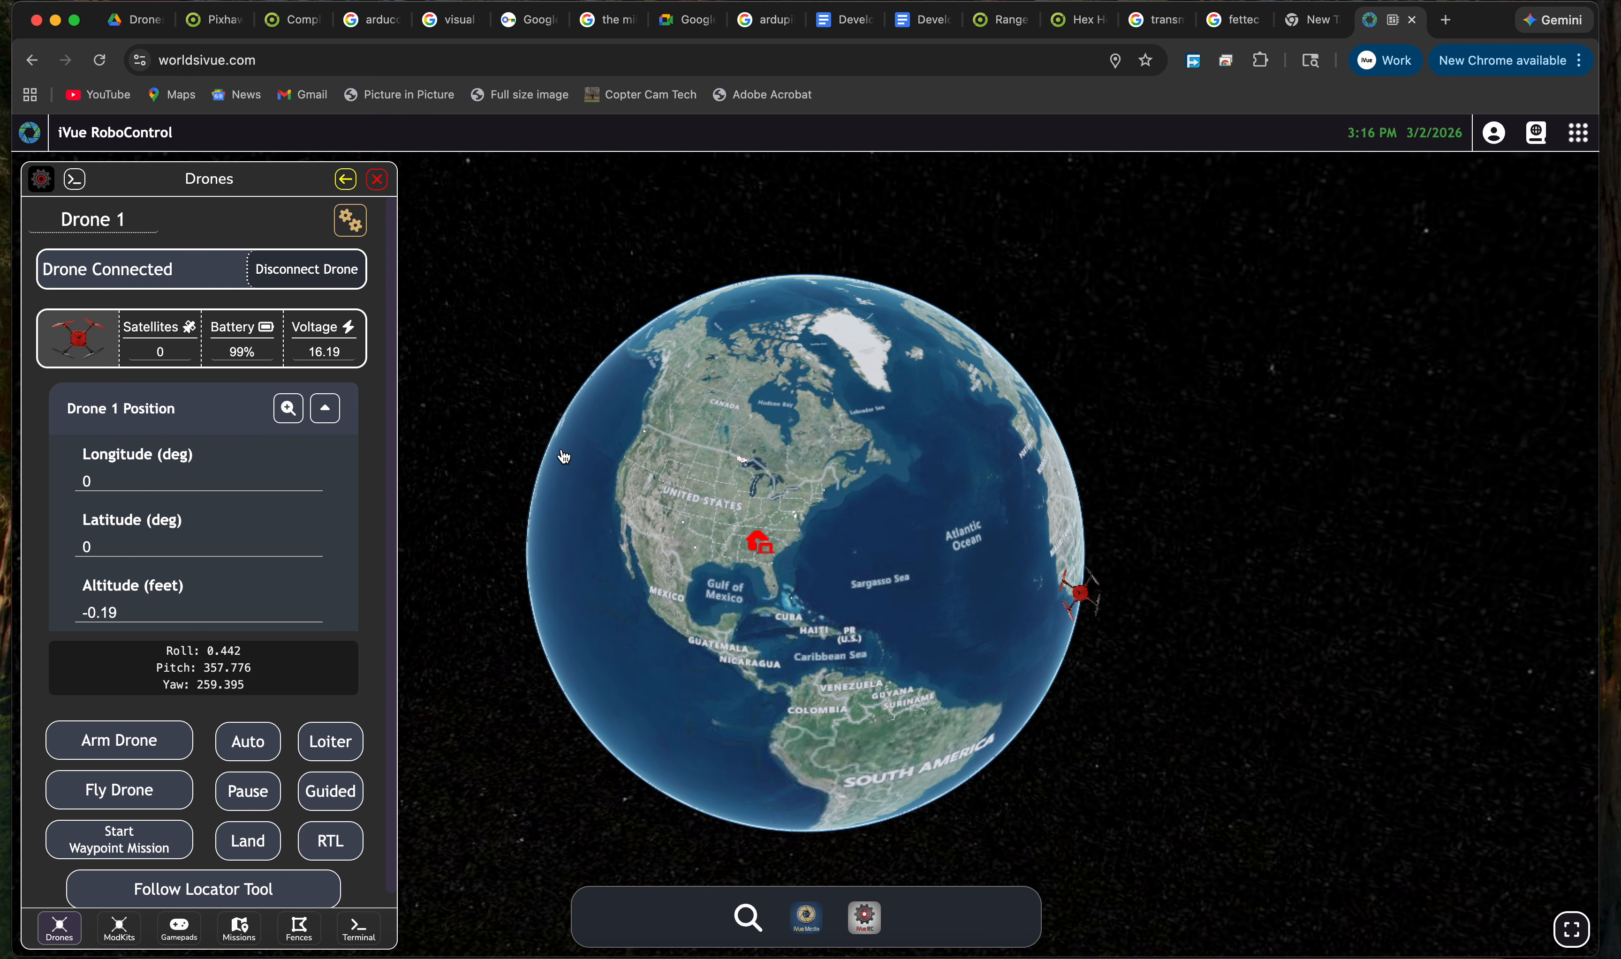
pyautogui.moveTo(620, 533); pyautogui.dragTo(750, 517)
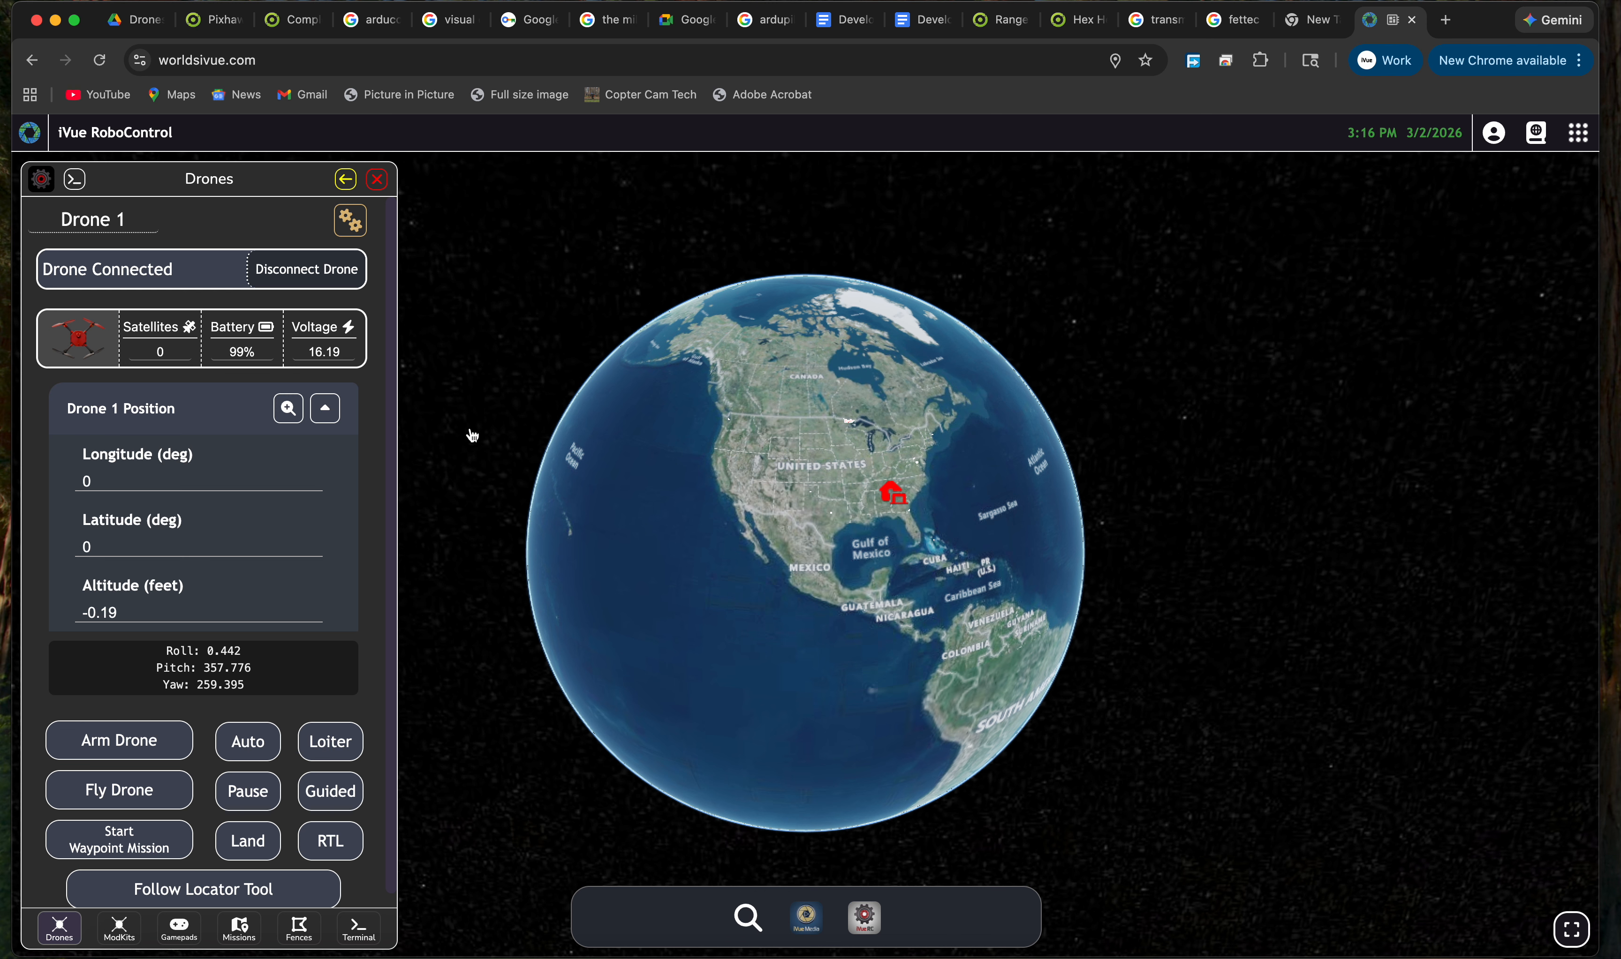
pyautogui.moveTo(755, 470)
pyautogui.mouseDown()
pyautogui.moveTo(723, 518)
pyautogui.moveTo(655, 536)
pyautogui.moveTo(710, 548)
pyautogui.mouseUp()
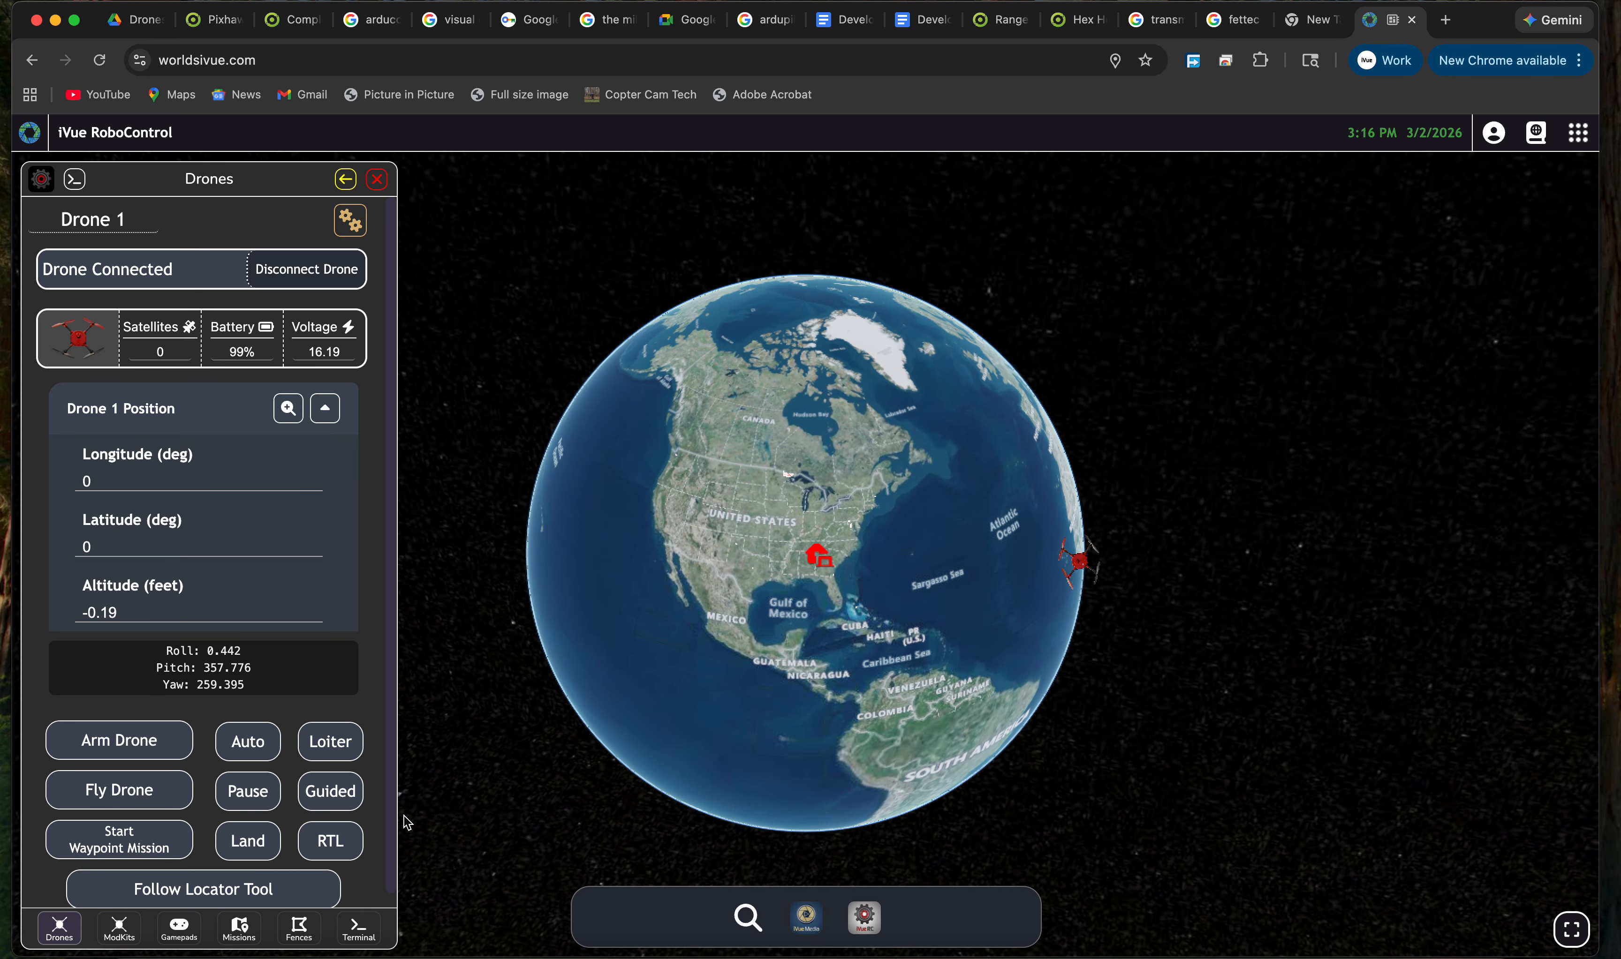
pyautogui.click(325, 750)
# Disconnect Drone 1, forget the Matek-mLRS-44750-BT pairing, and check worldsivue.com's site permissions.
pyautogui.click(329, 290)
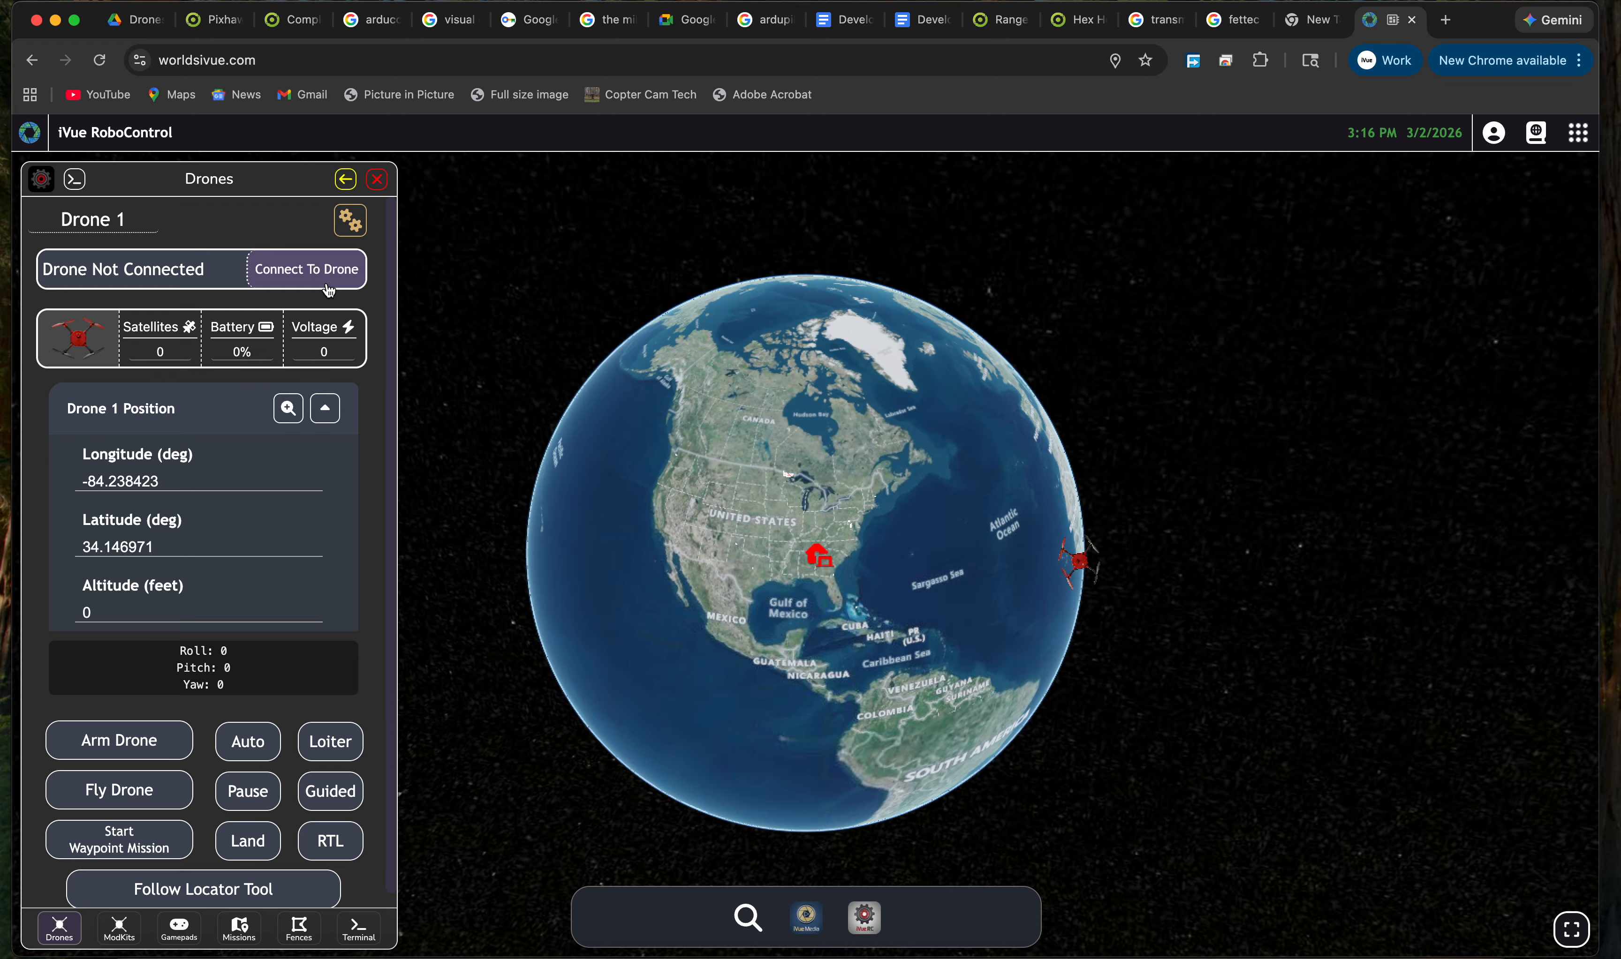
pyautogui.click(1467, 2)
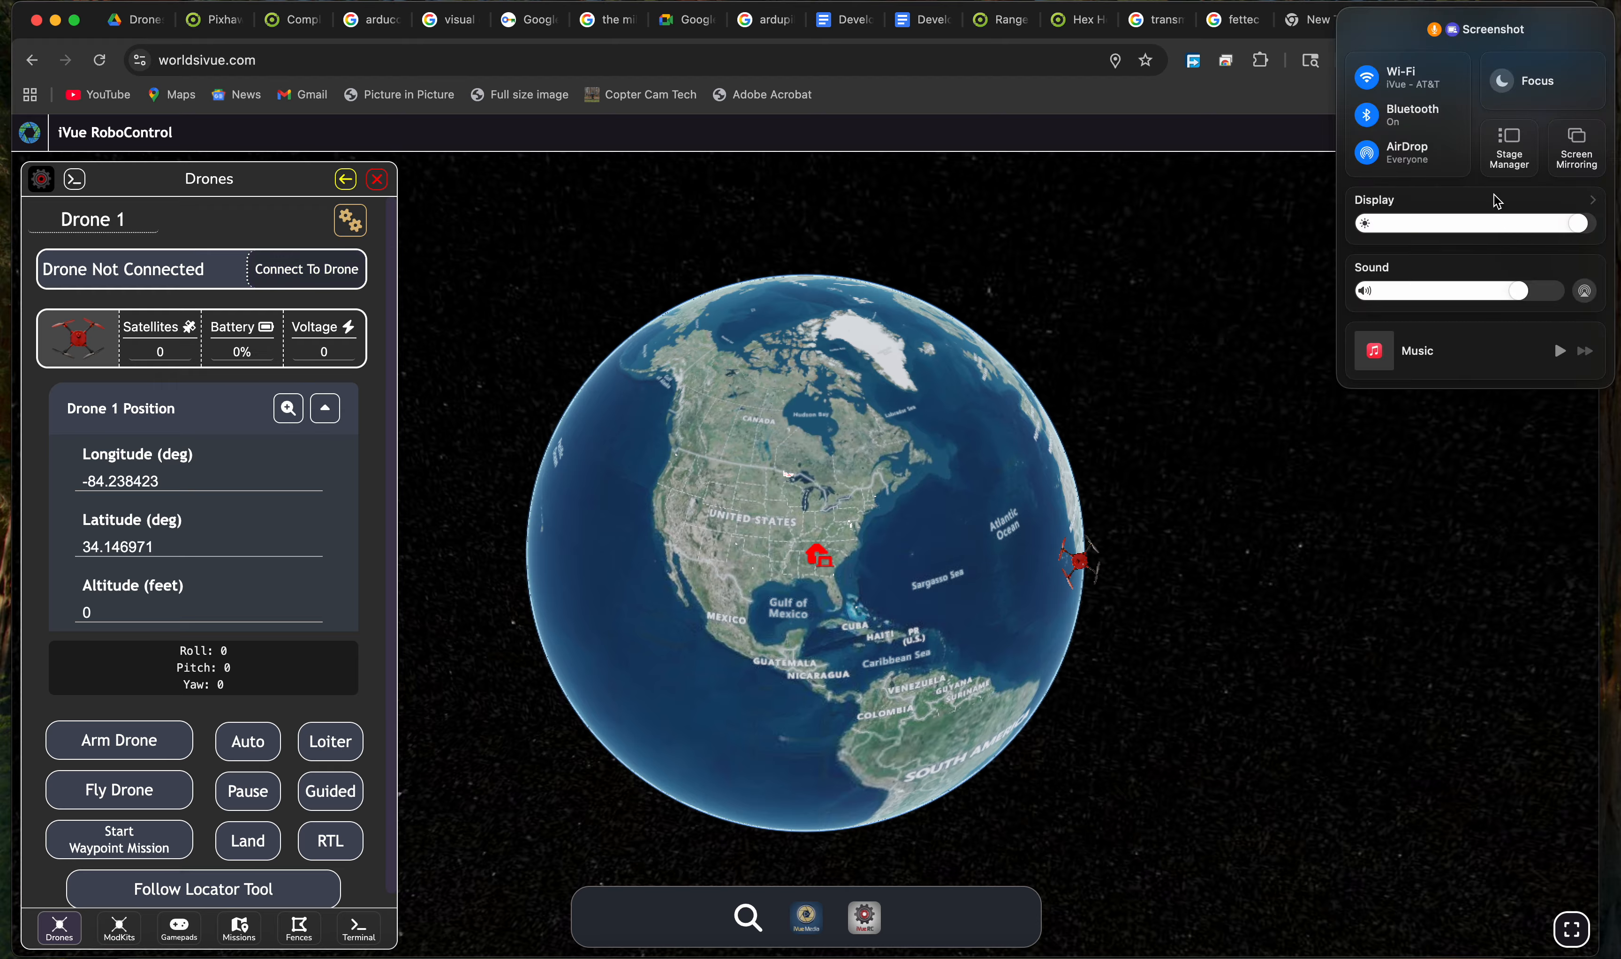
pyautogui.click(1456, 113)
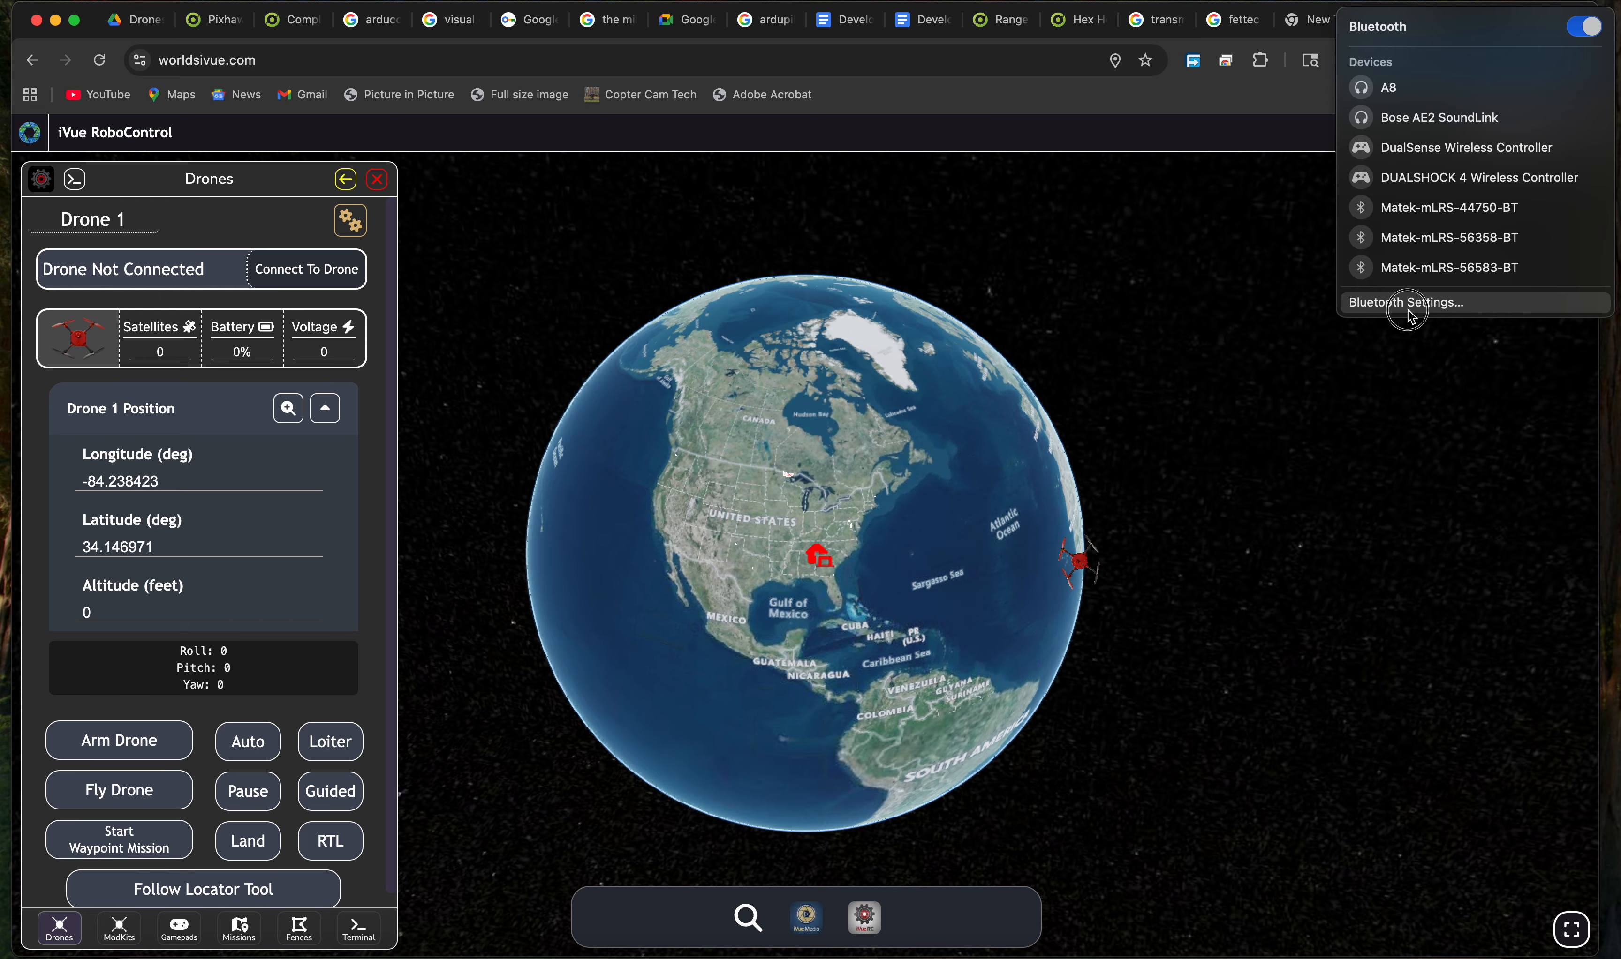
pyautogui.click(1411, 304)
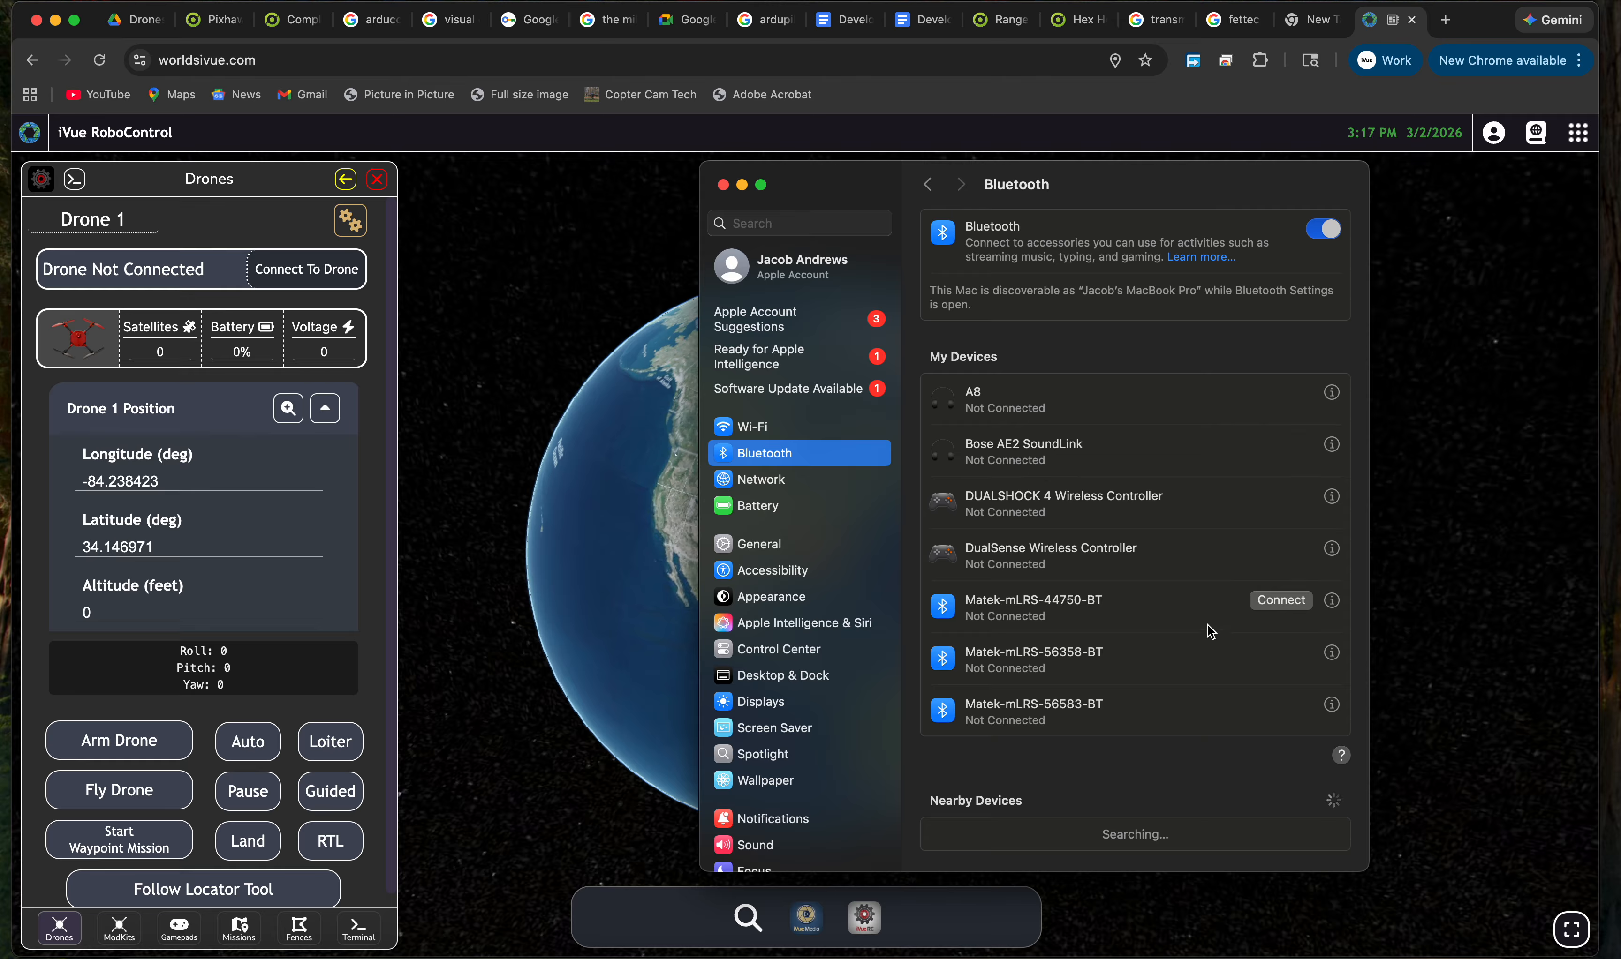
pyautogui.click(1331, 601)
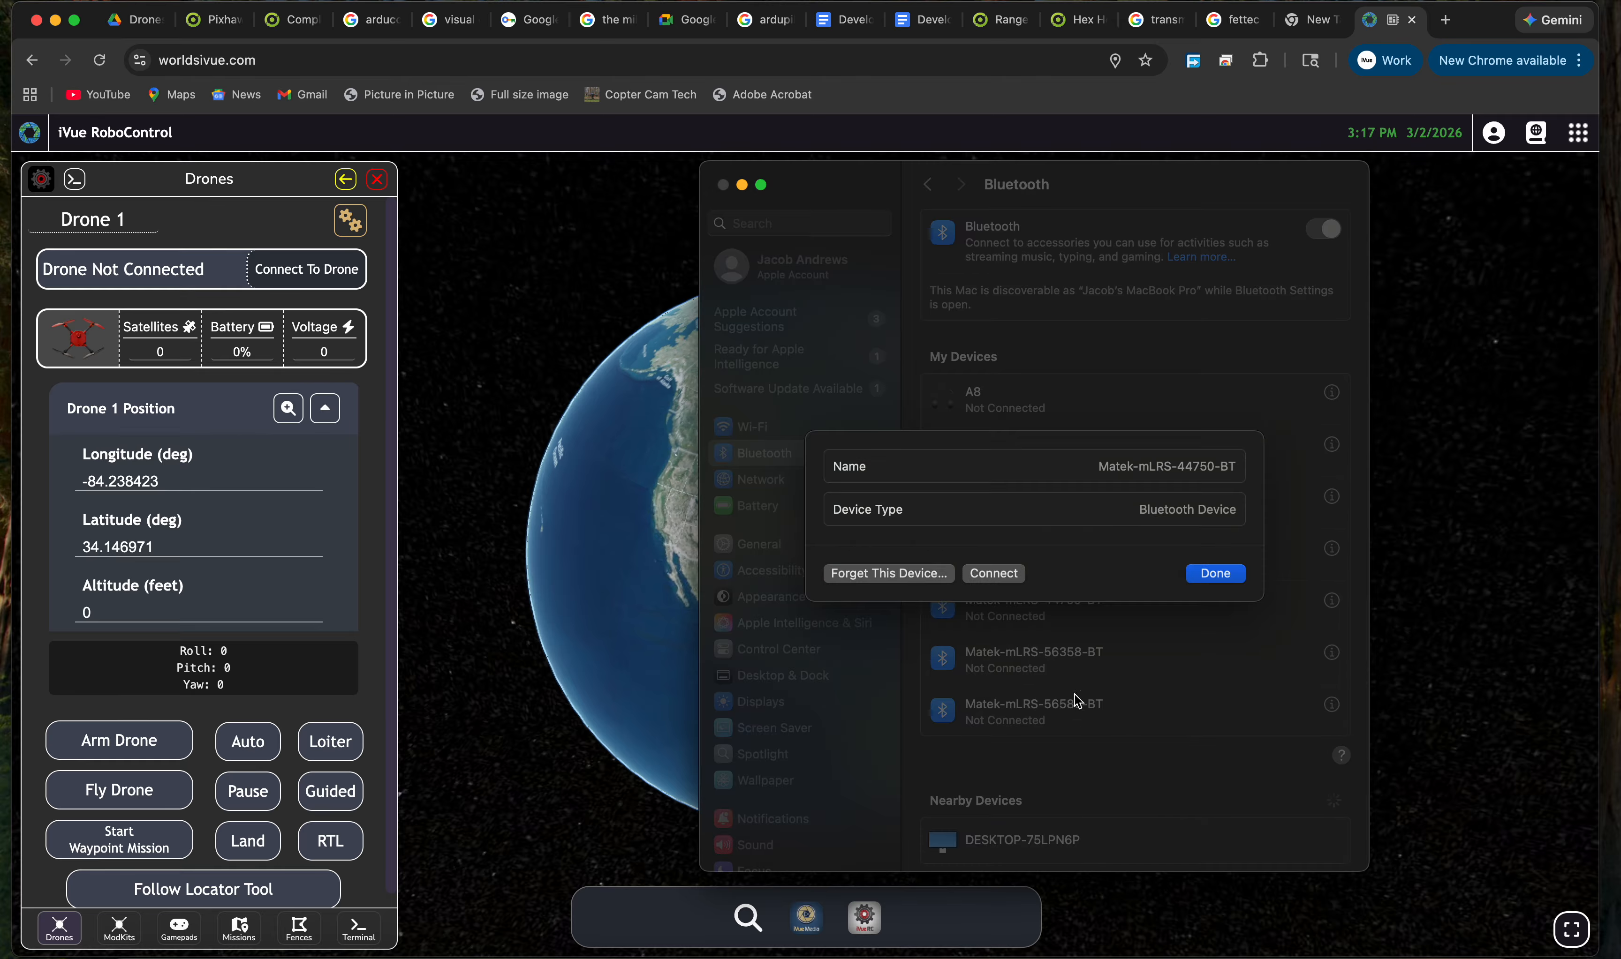
pyautogui.click(929, 575)
pyautogui.click(1121, 604)
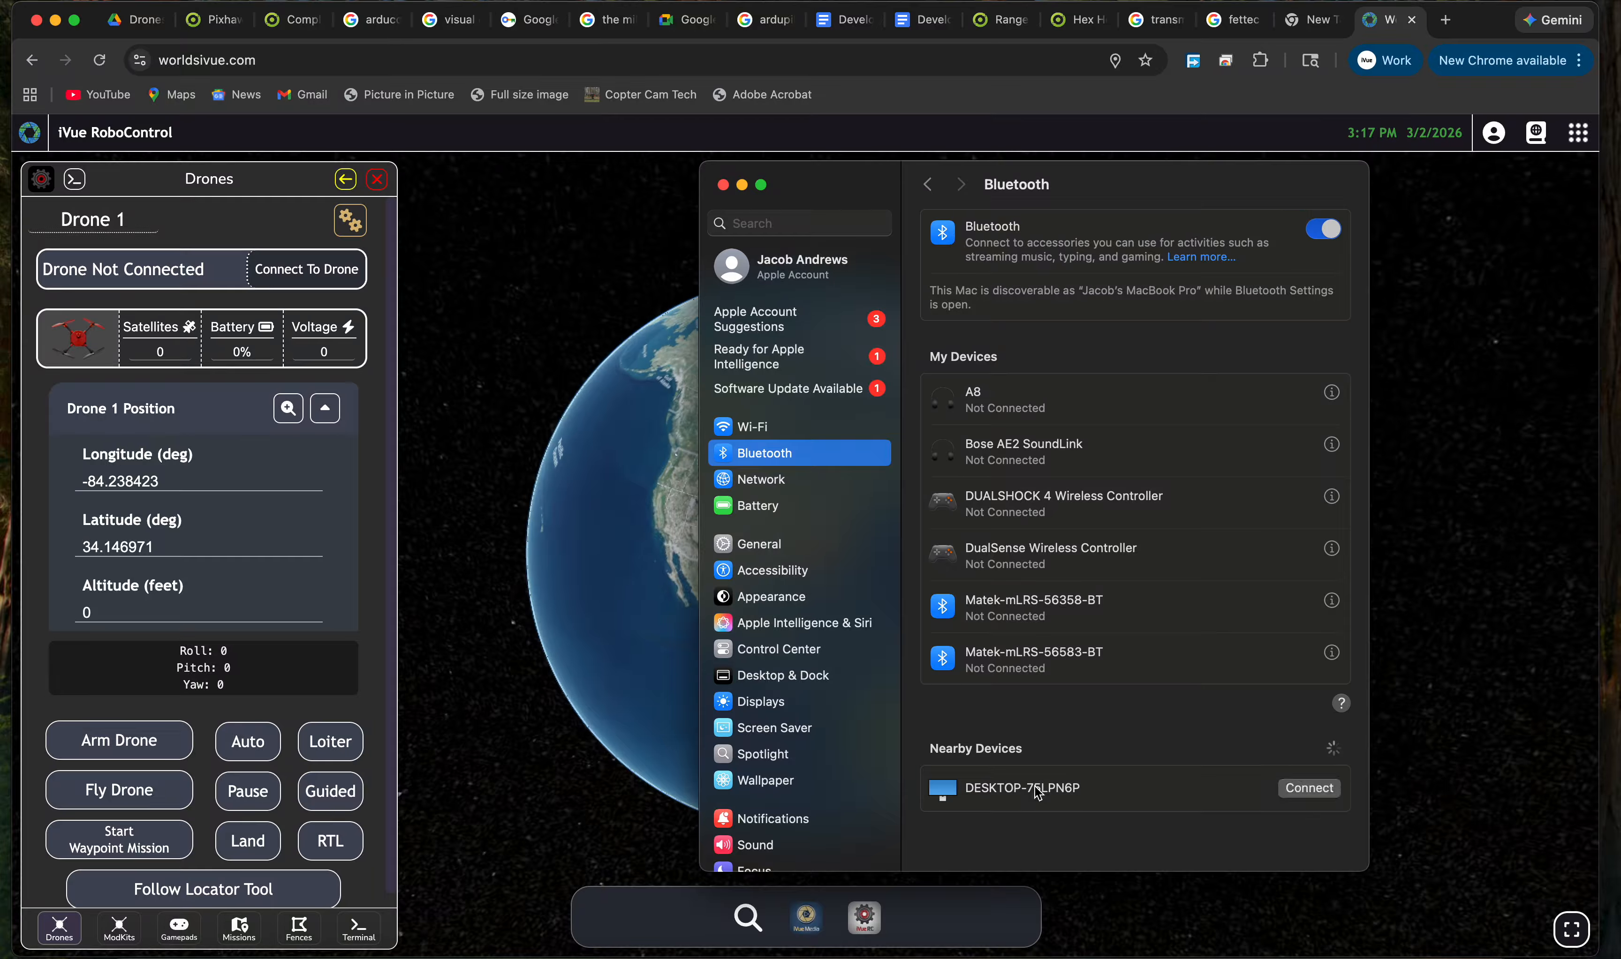
pyautogui.click(503, 373)
pyautogui.click(140, 62)
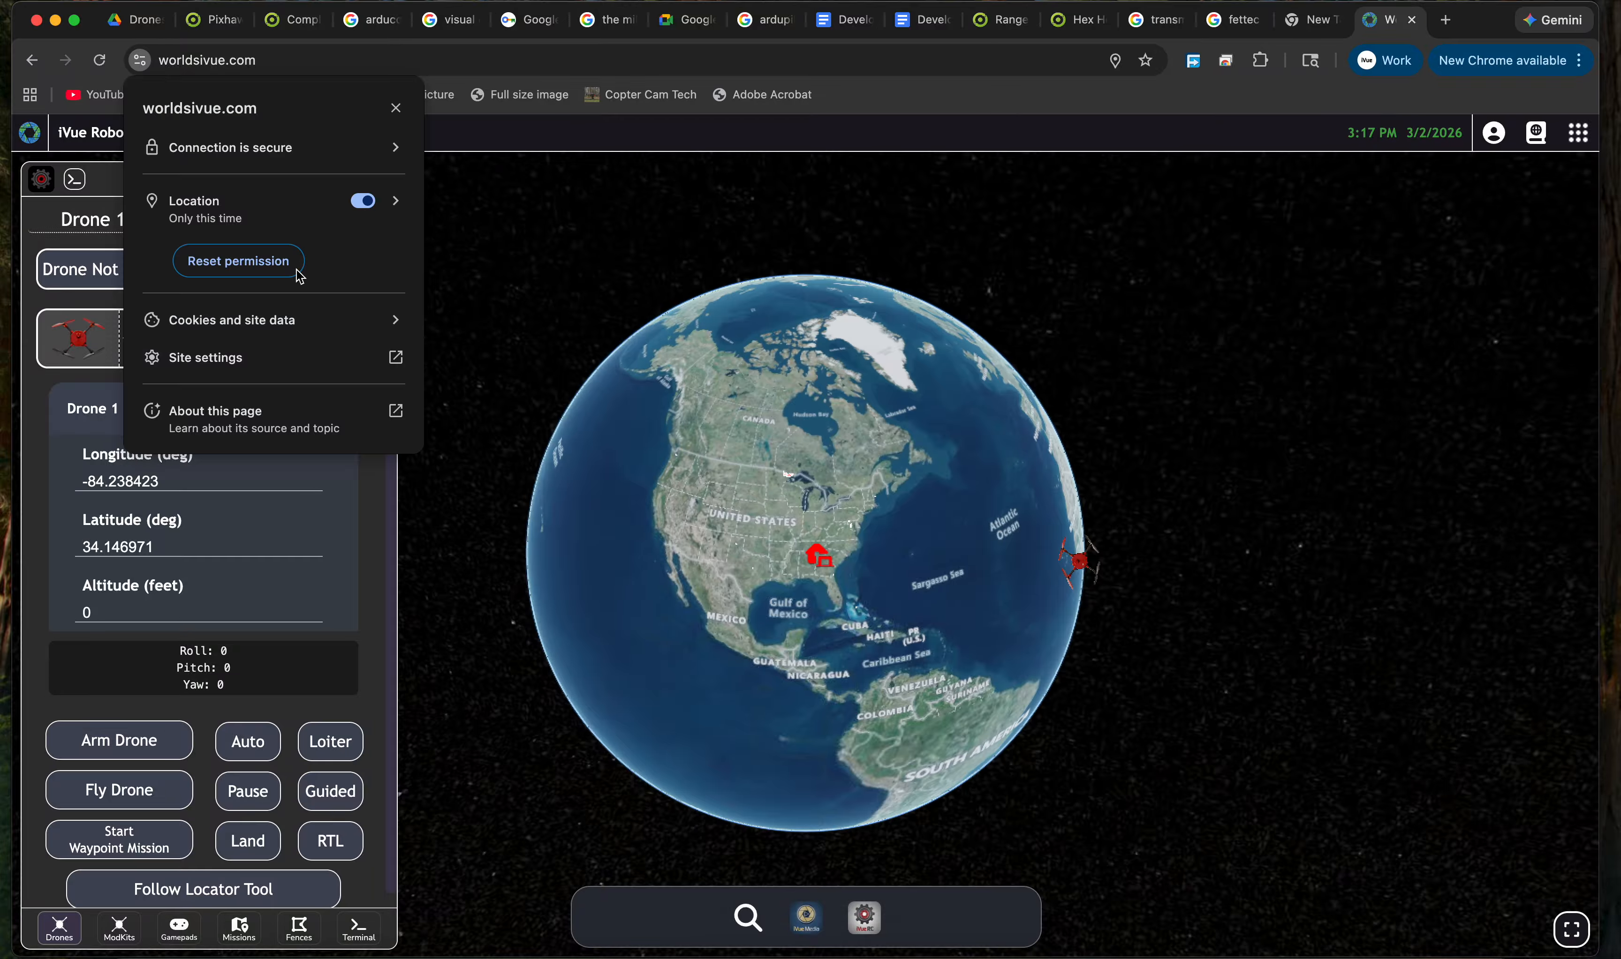
pyautogui.click(503, 258)
pyautogui.click(338, 281)
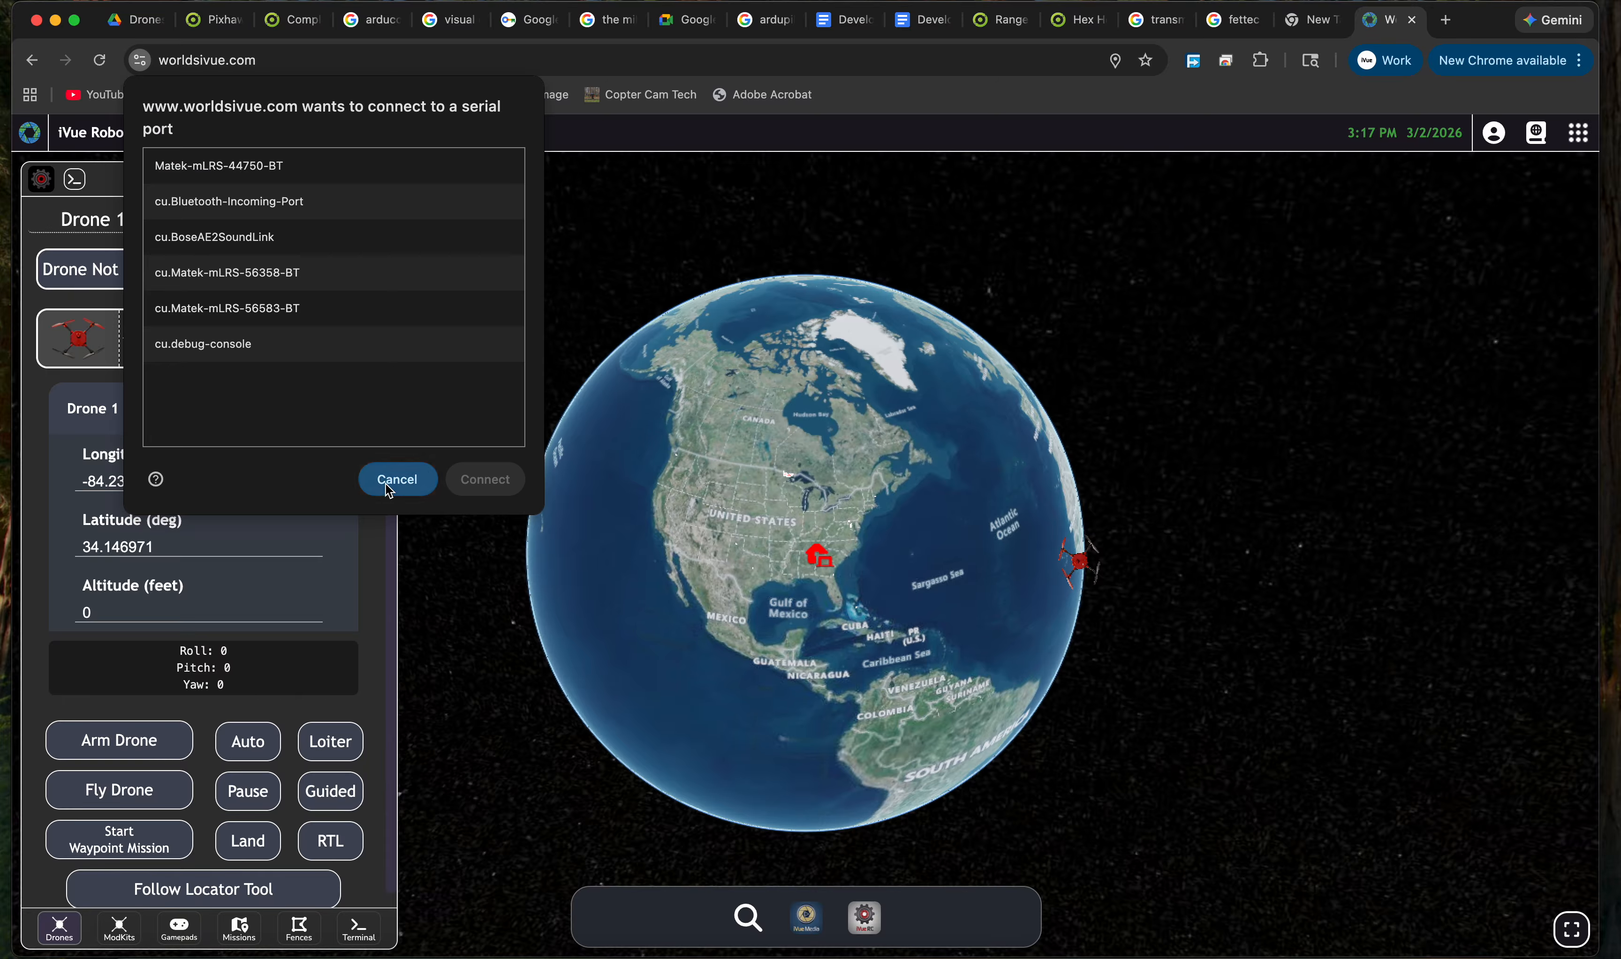
pyautogui.click(397, 481)
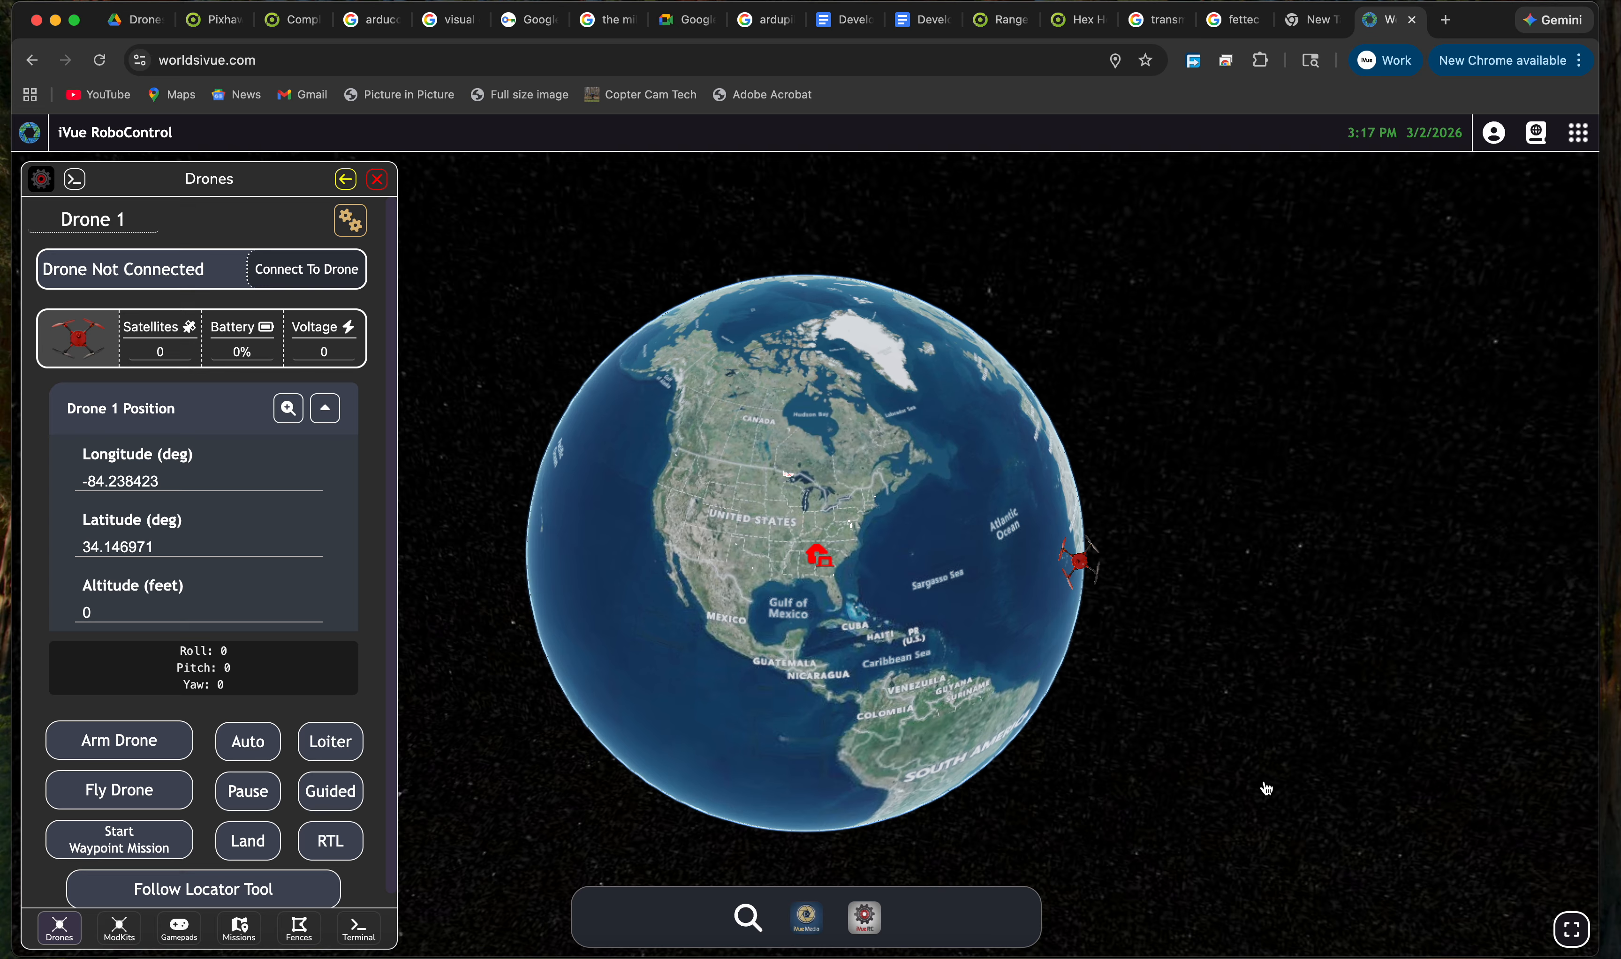
# Re-pair the Matek-mLRS-44750-BT radio from Control Center's Bluetooth settings with its PIN.
pyautogui.click(1506, 2)
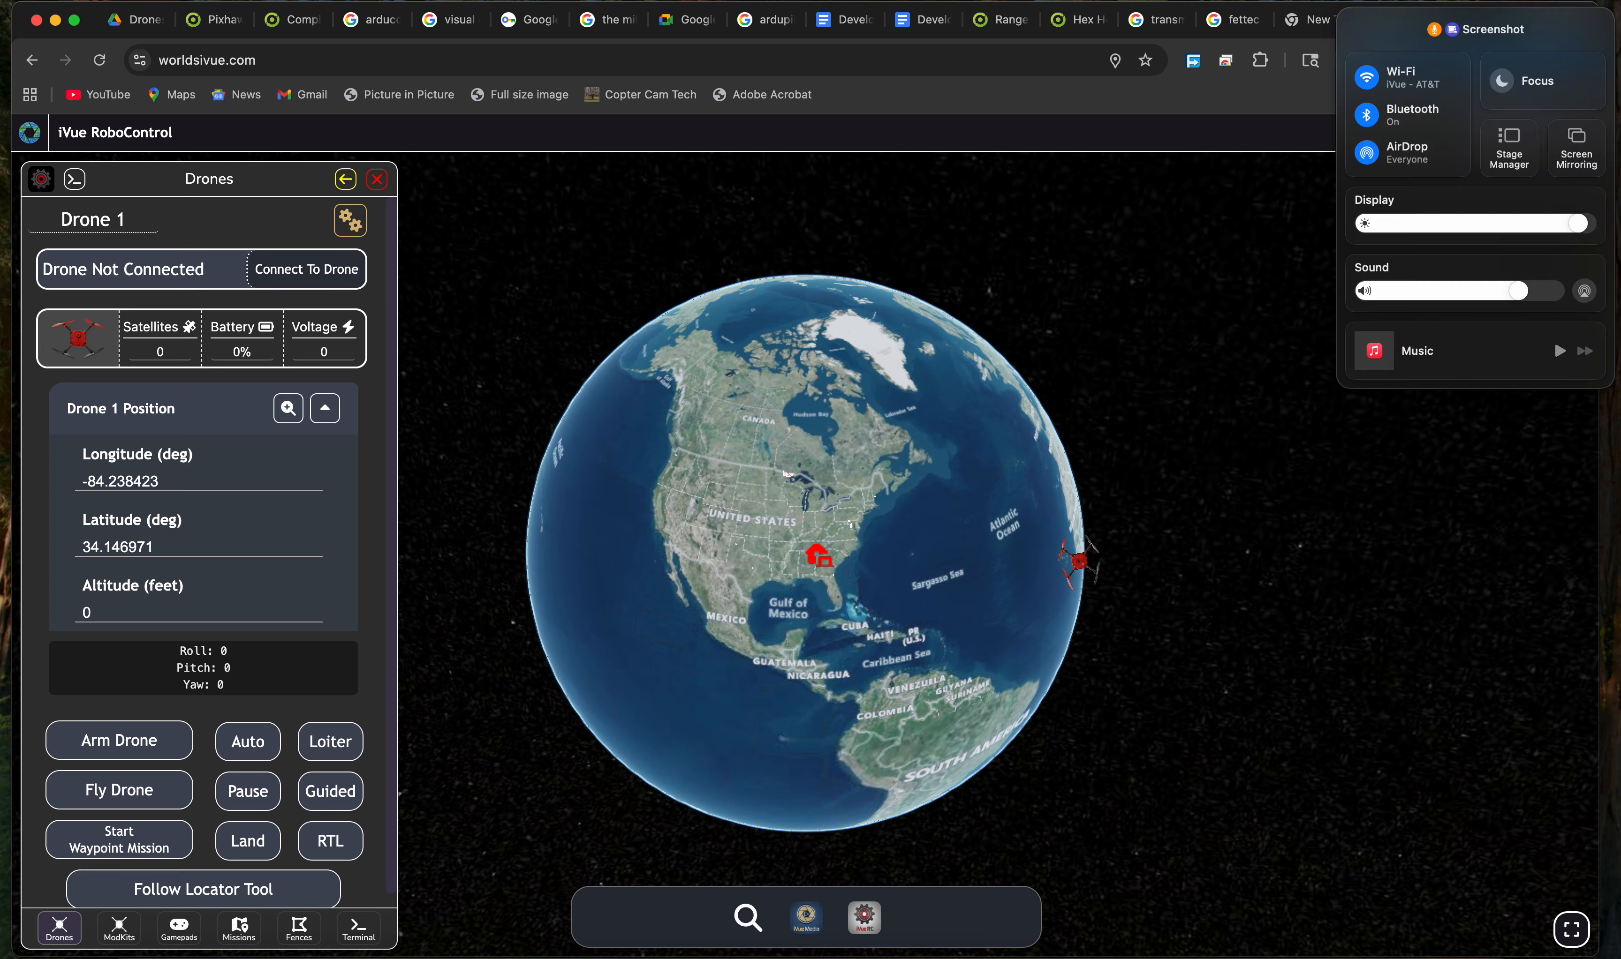
pyautogui.click(1455, 111)
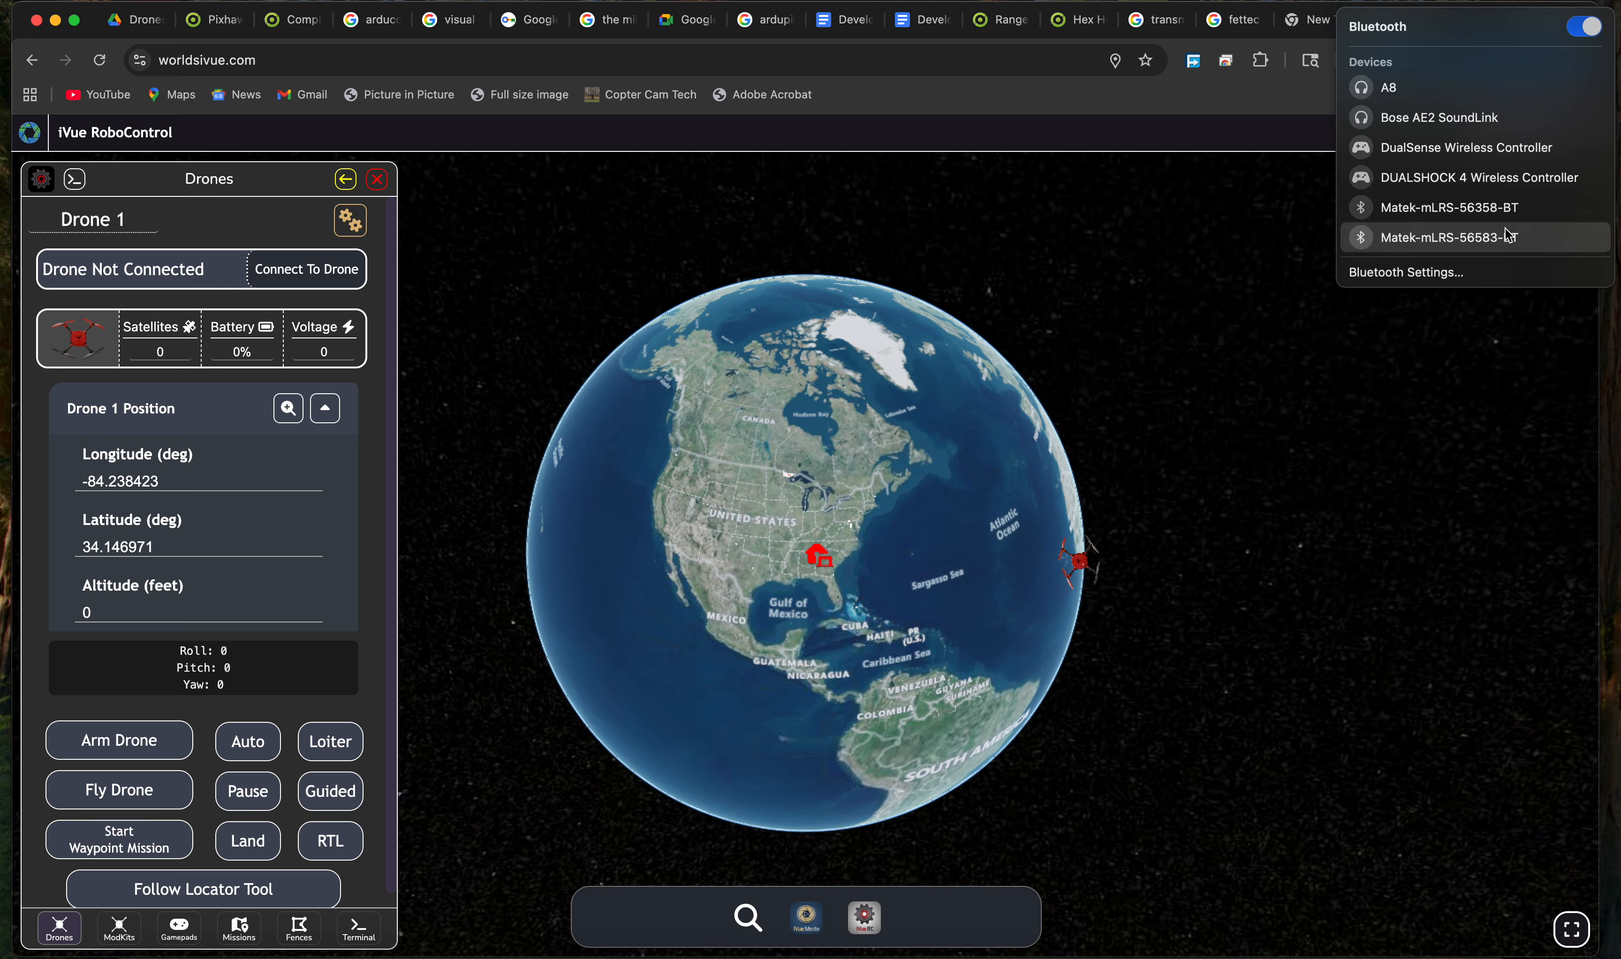
pyautogui.click(1467, 273)
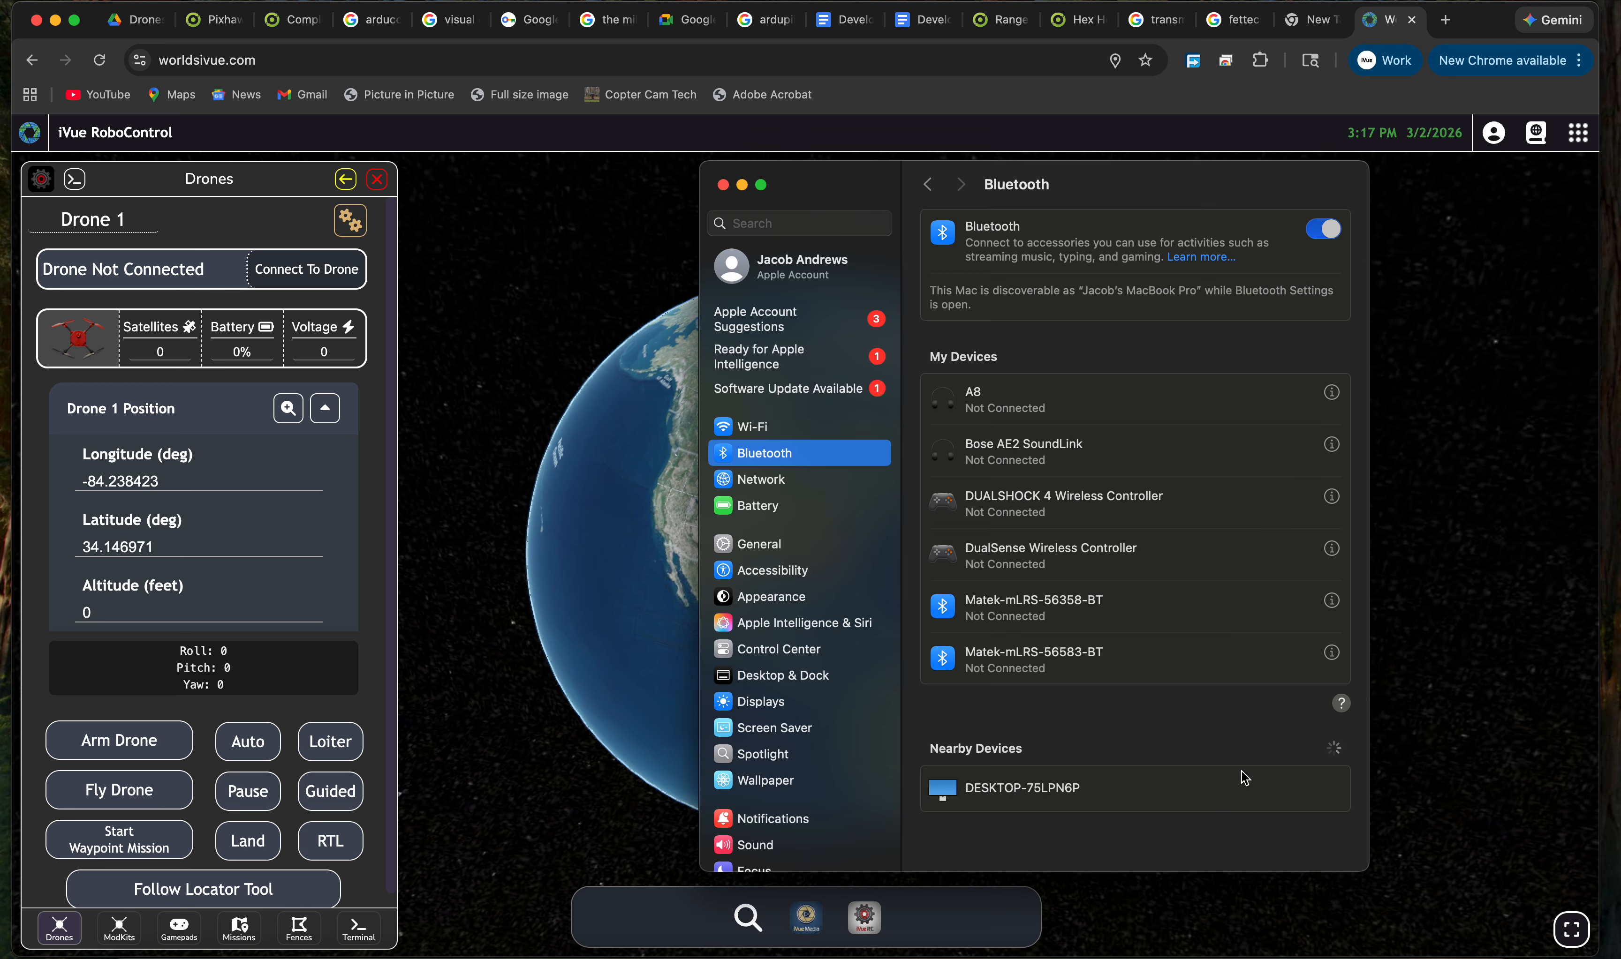
pyautogui.click(1307, 837)
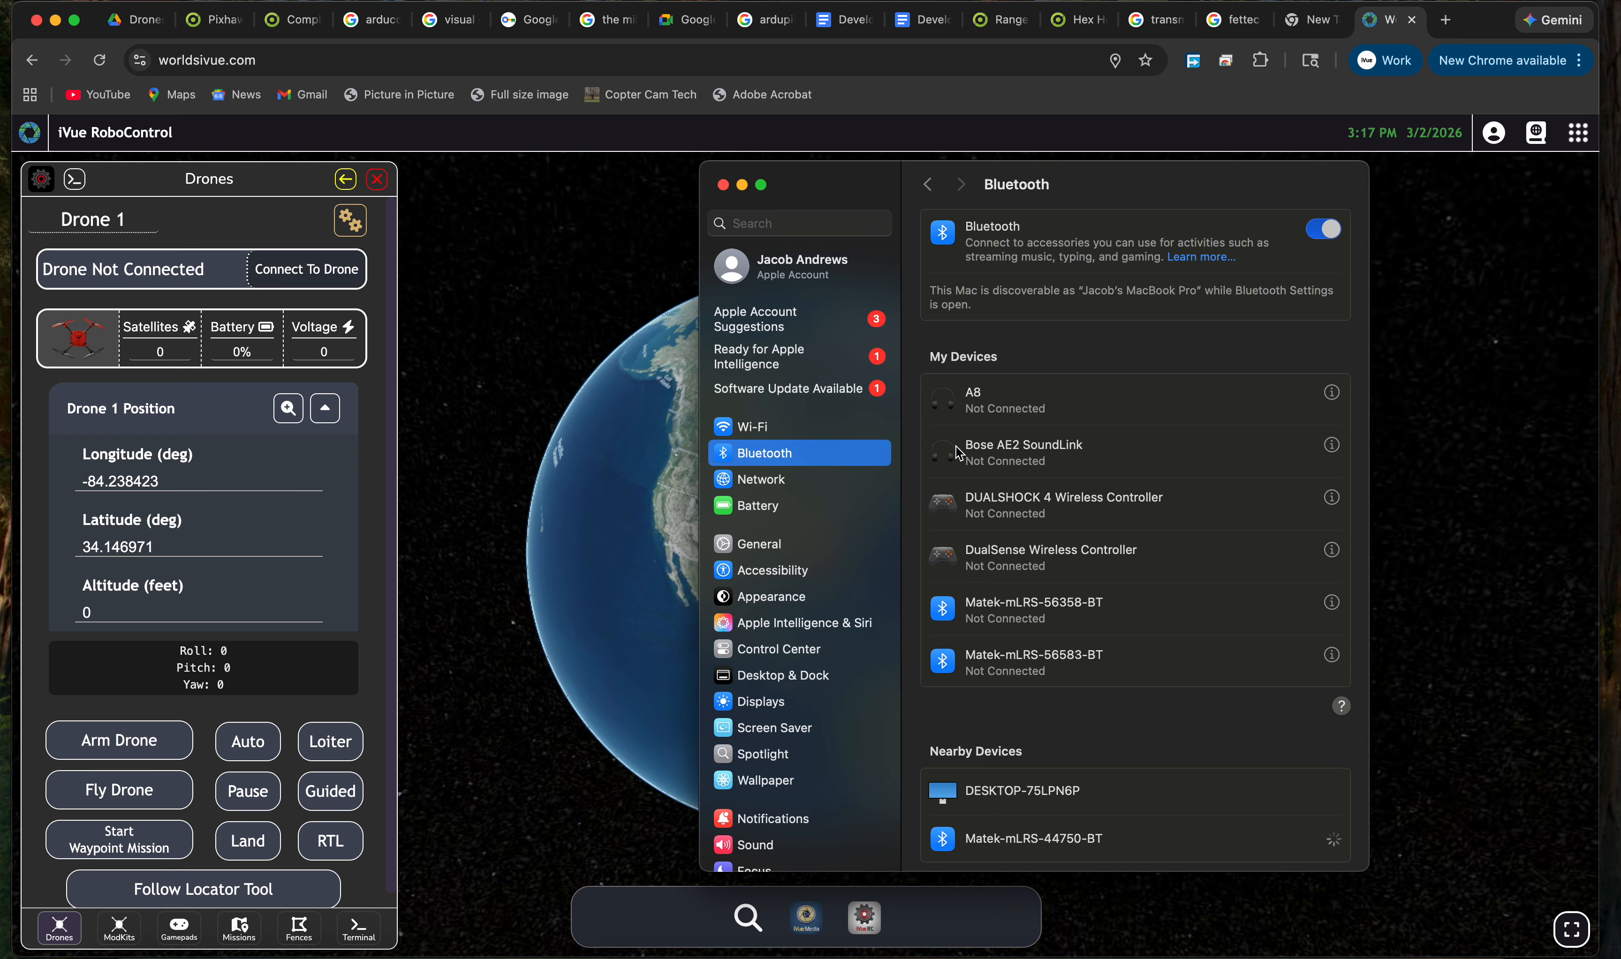
pyautogui.write('1234')
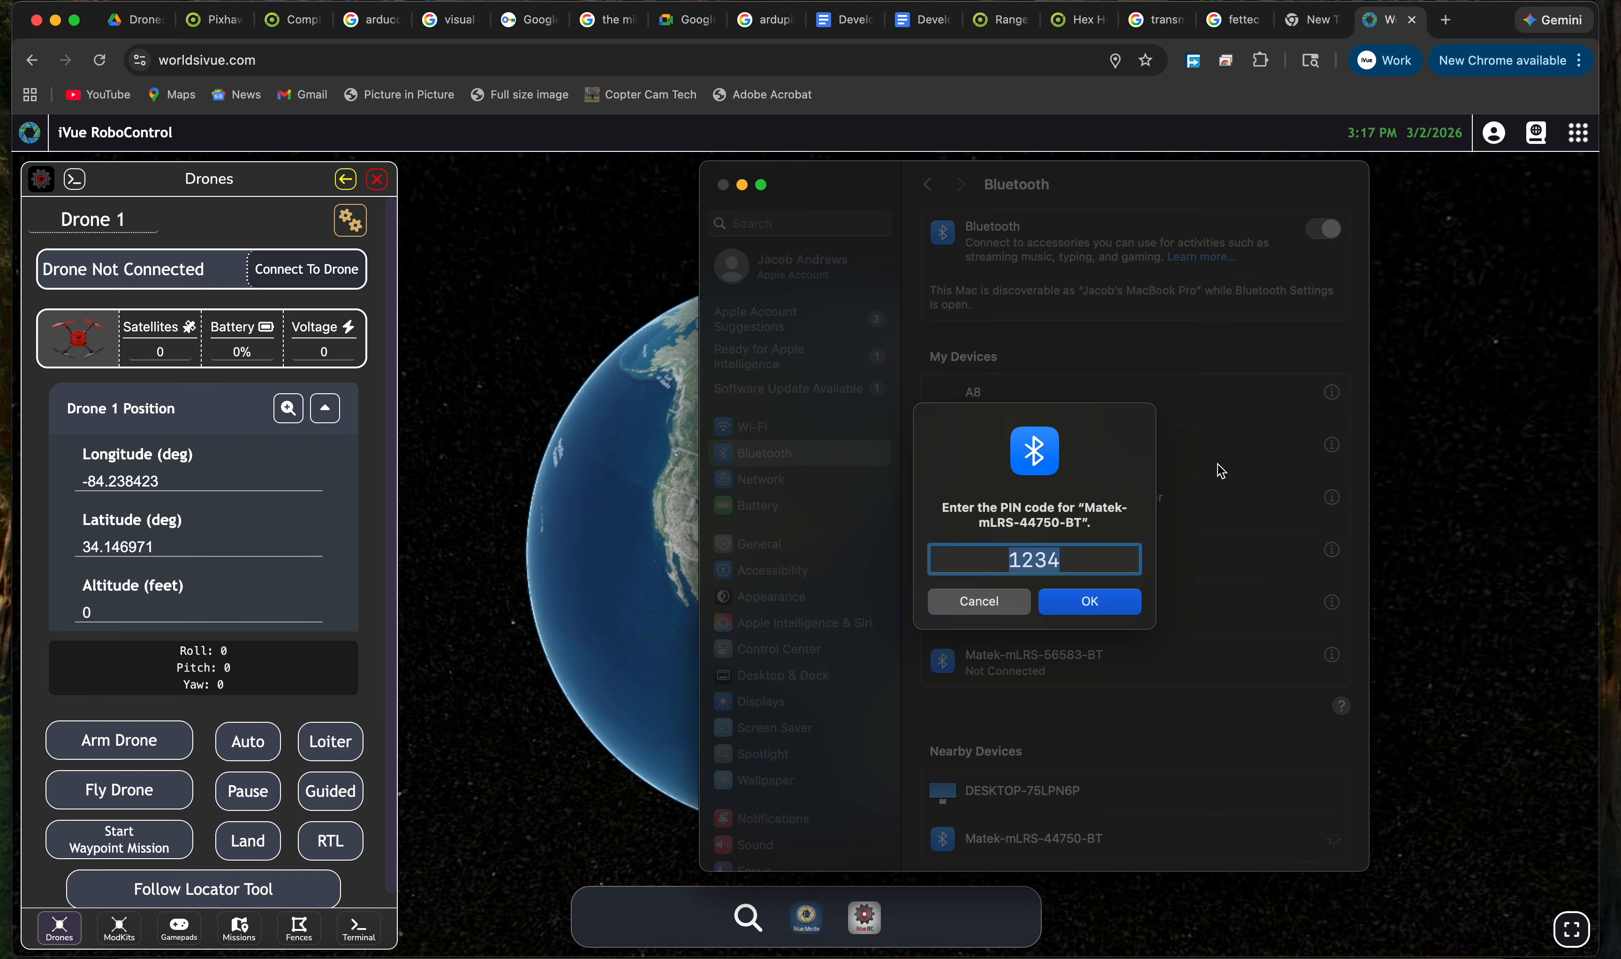
pyautogui.press('Return')
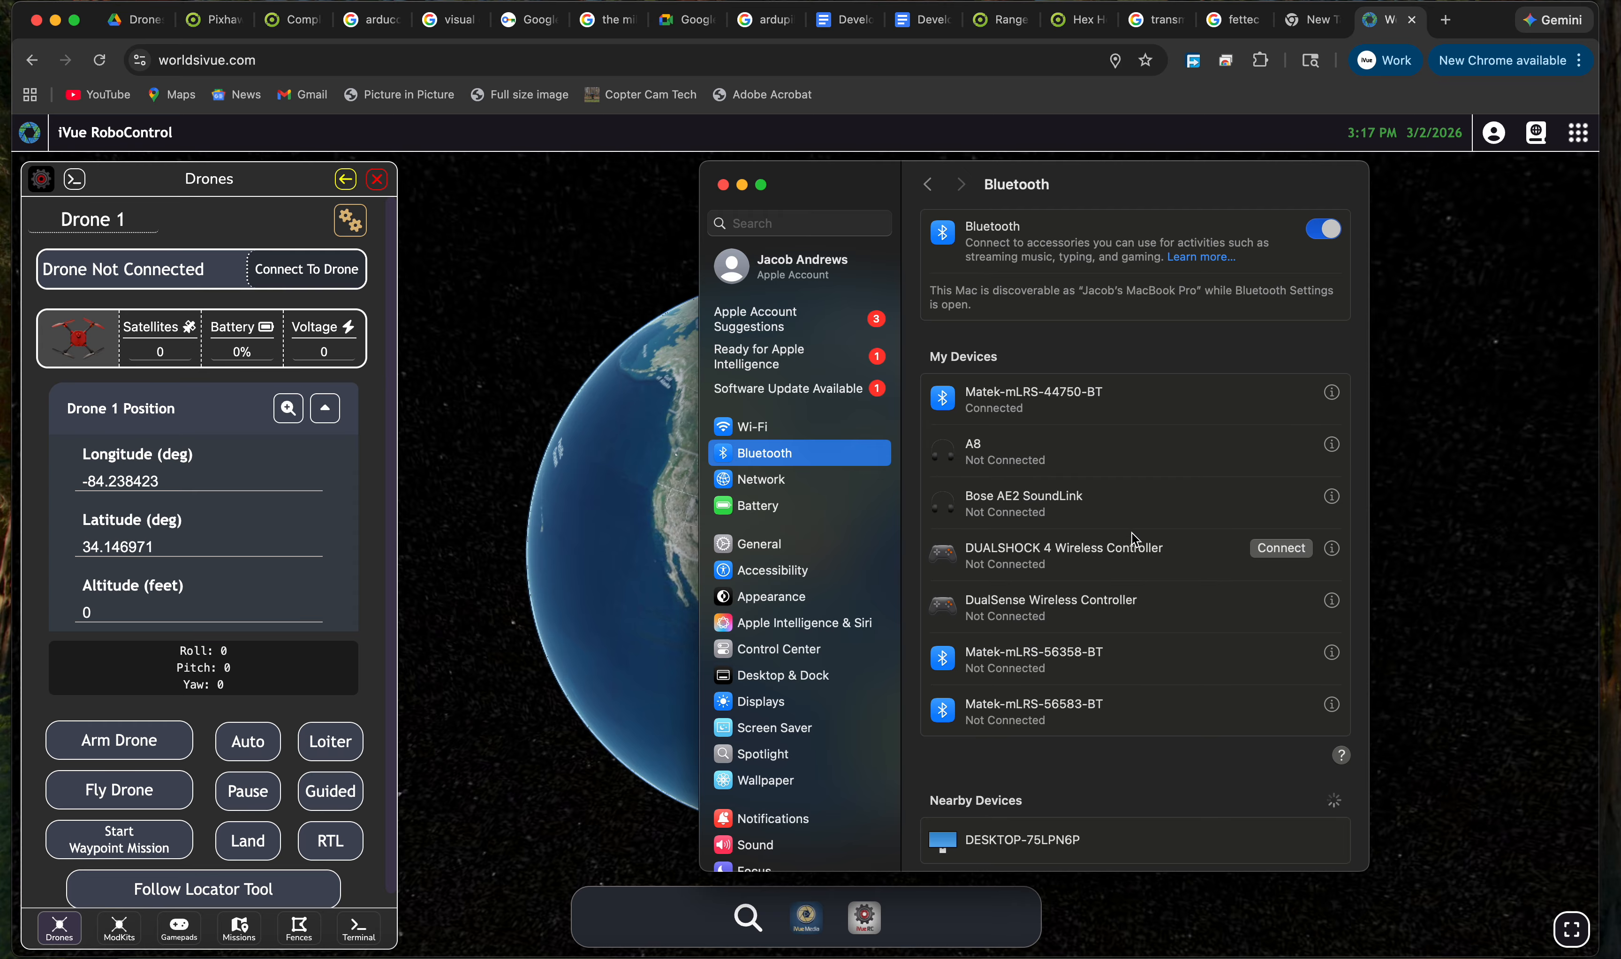
pyautogui.click(554, 539)
# Connect Drone 1 over cu.Matek-mLRS-44750-BT and rotate the globe across the Atlantic and North America.
pyautogui.click(321, 282)
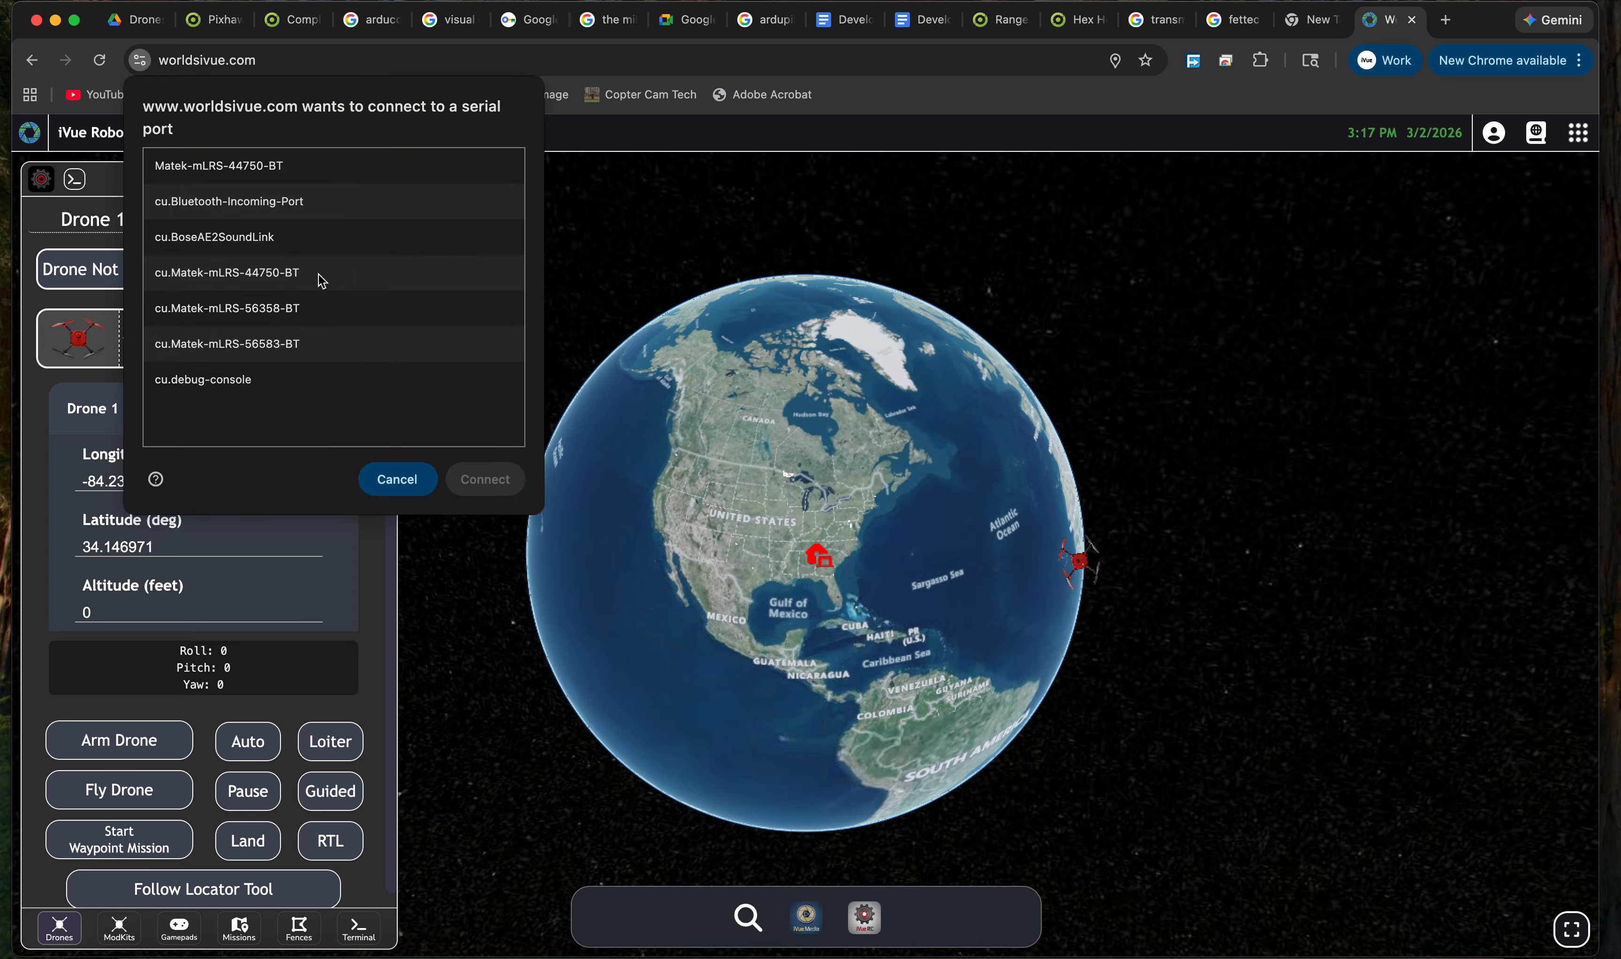
pyautogui.click(288, 284)
pyautogui.click(485, 482)
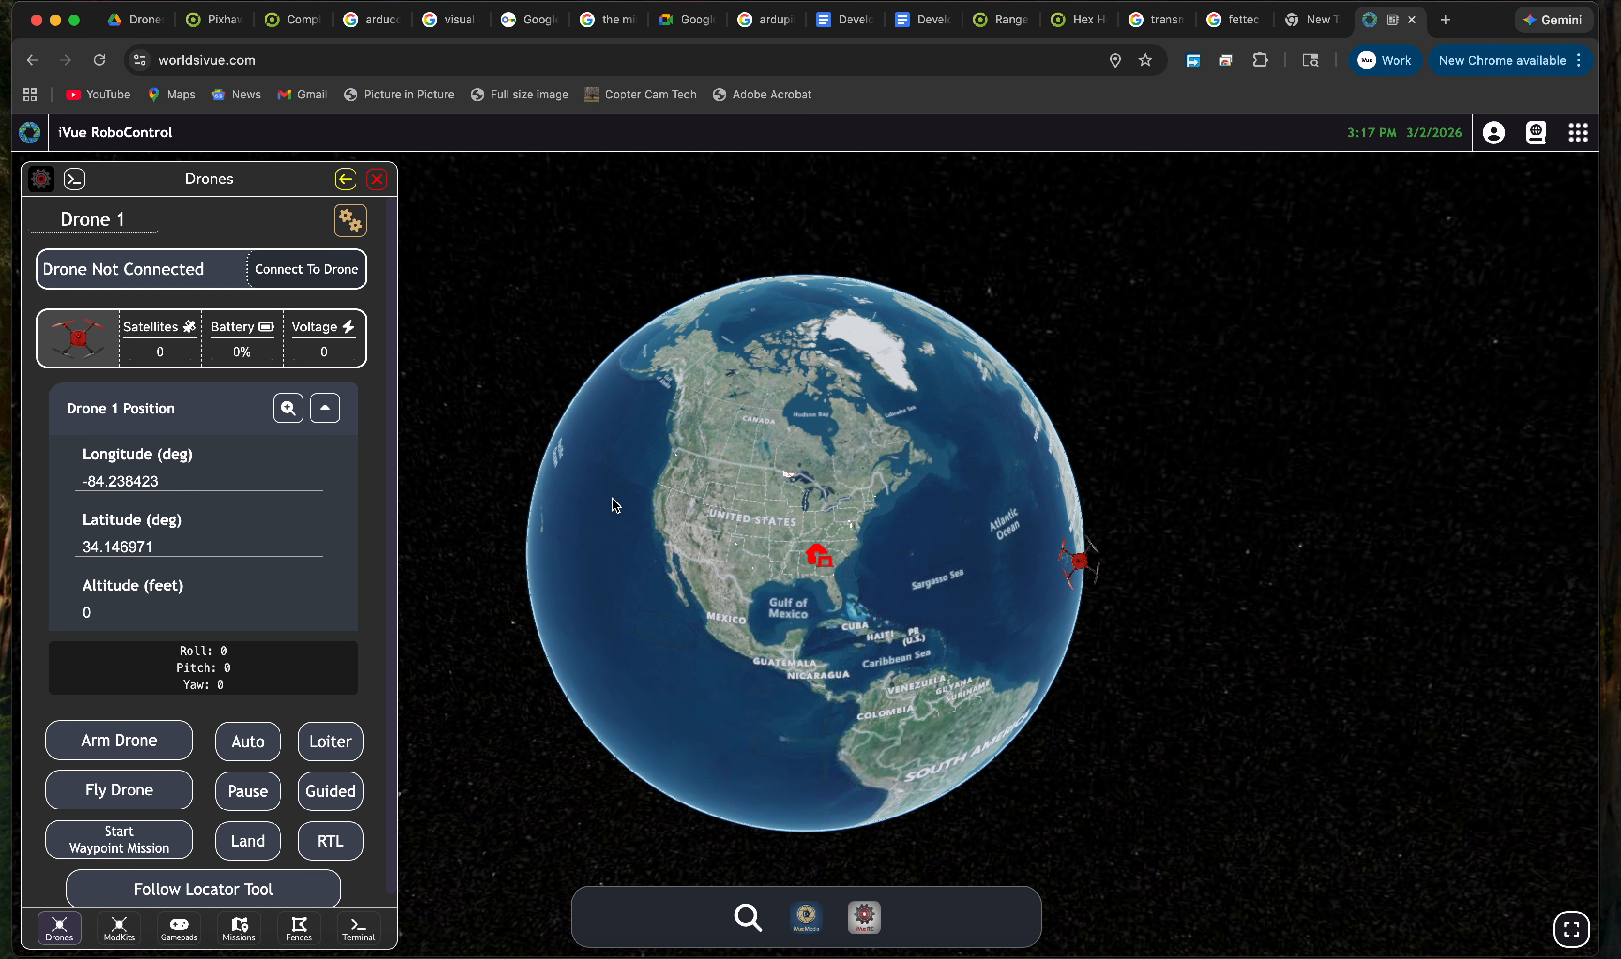
pyautogui.moveTo(890, 556); pyautogui.dragTo(867, 470)
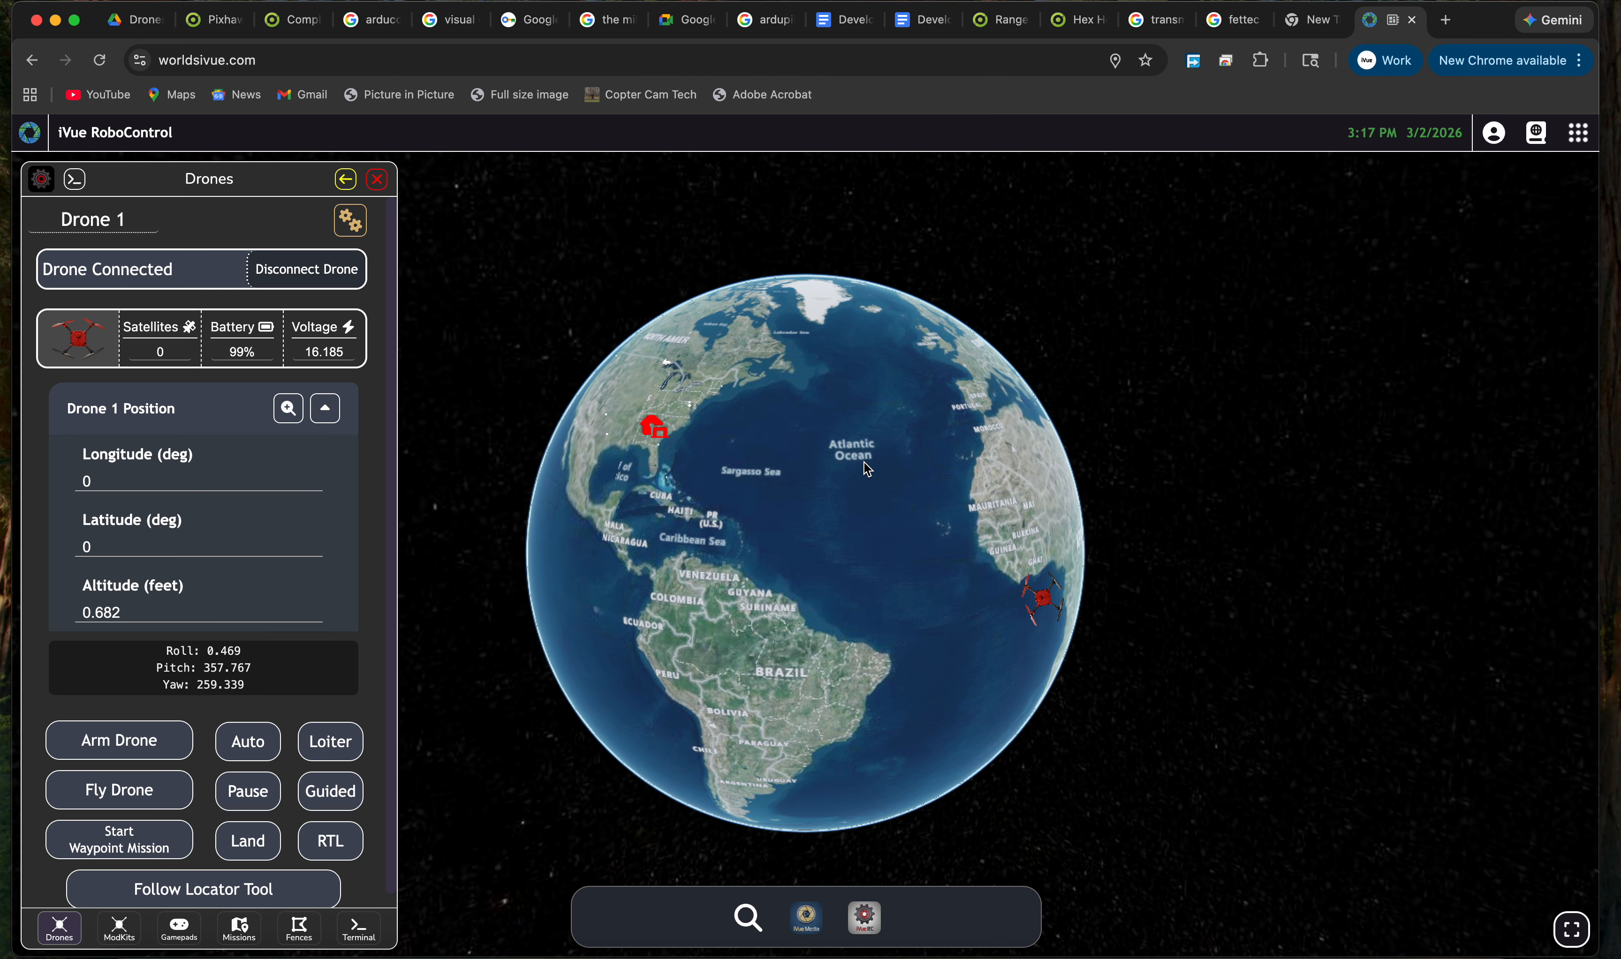
pyautogui.moveTo(792, 508); pyautogui.dragTo(807, 545)
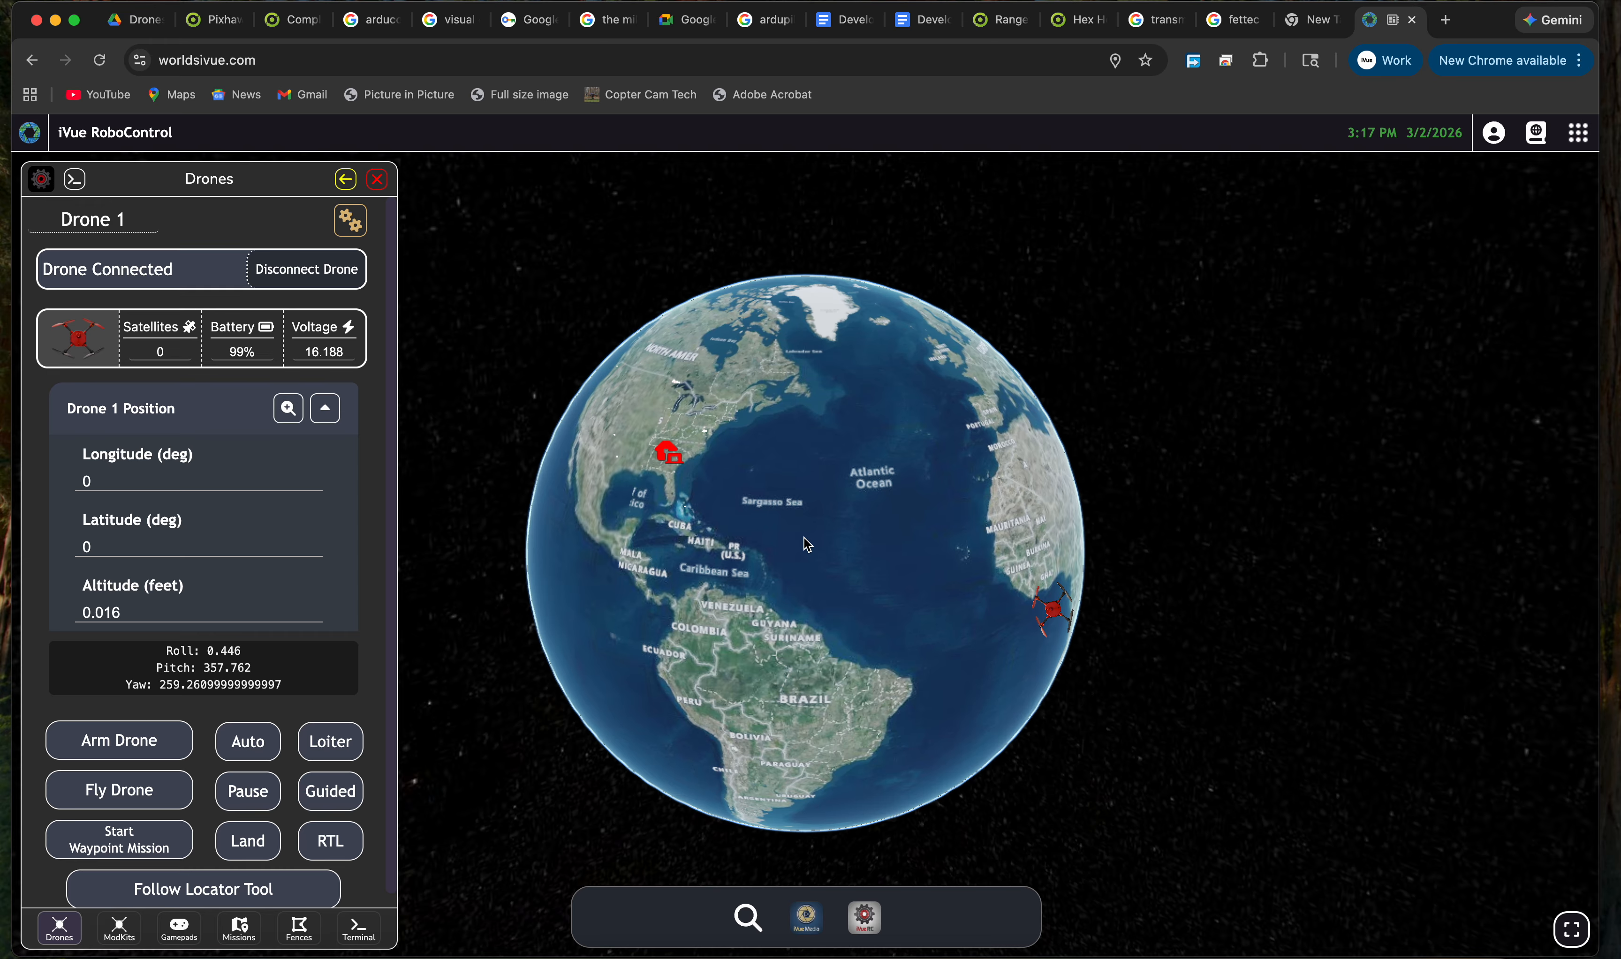
pyautogui.moveTo(760, 550); pyautogui.dragTo(787, 597)
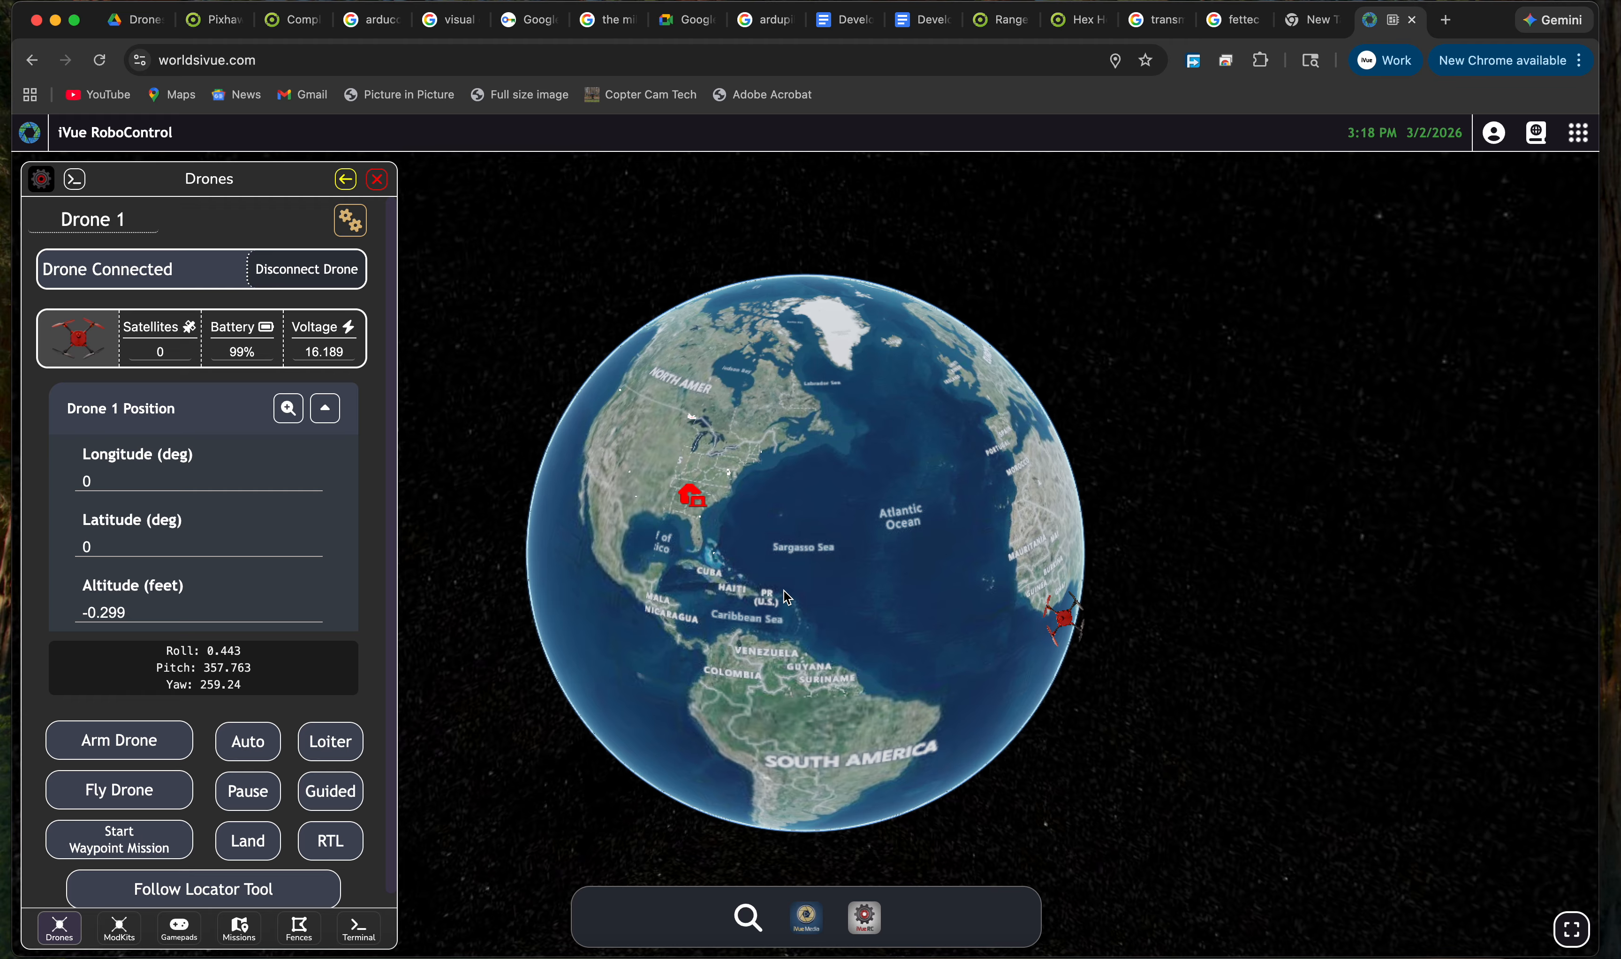
pyautogui.moveTo(789, 590); pyautogui.dragTo(775, 583)
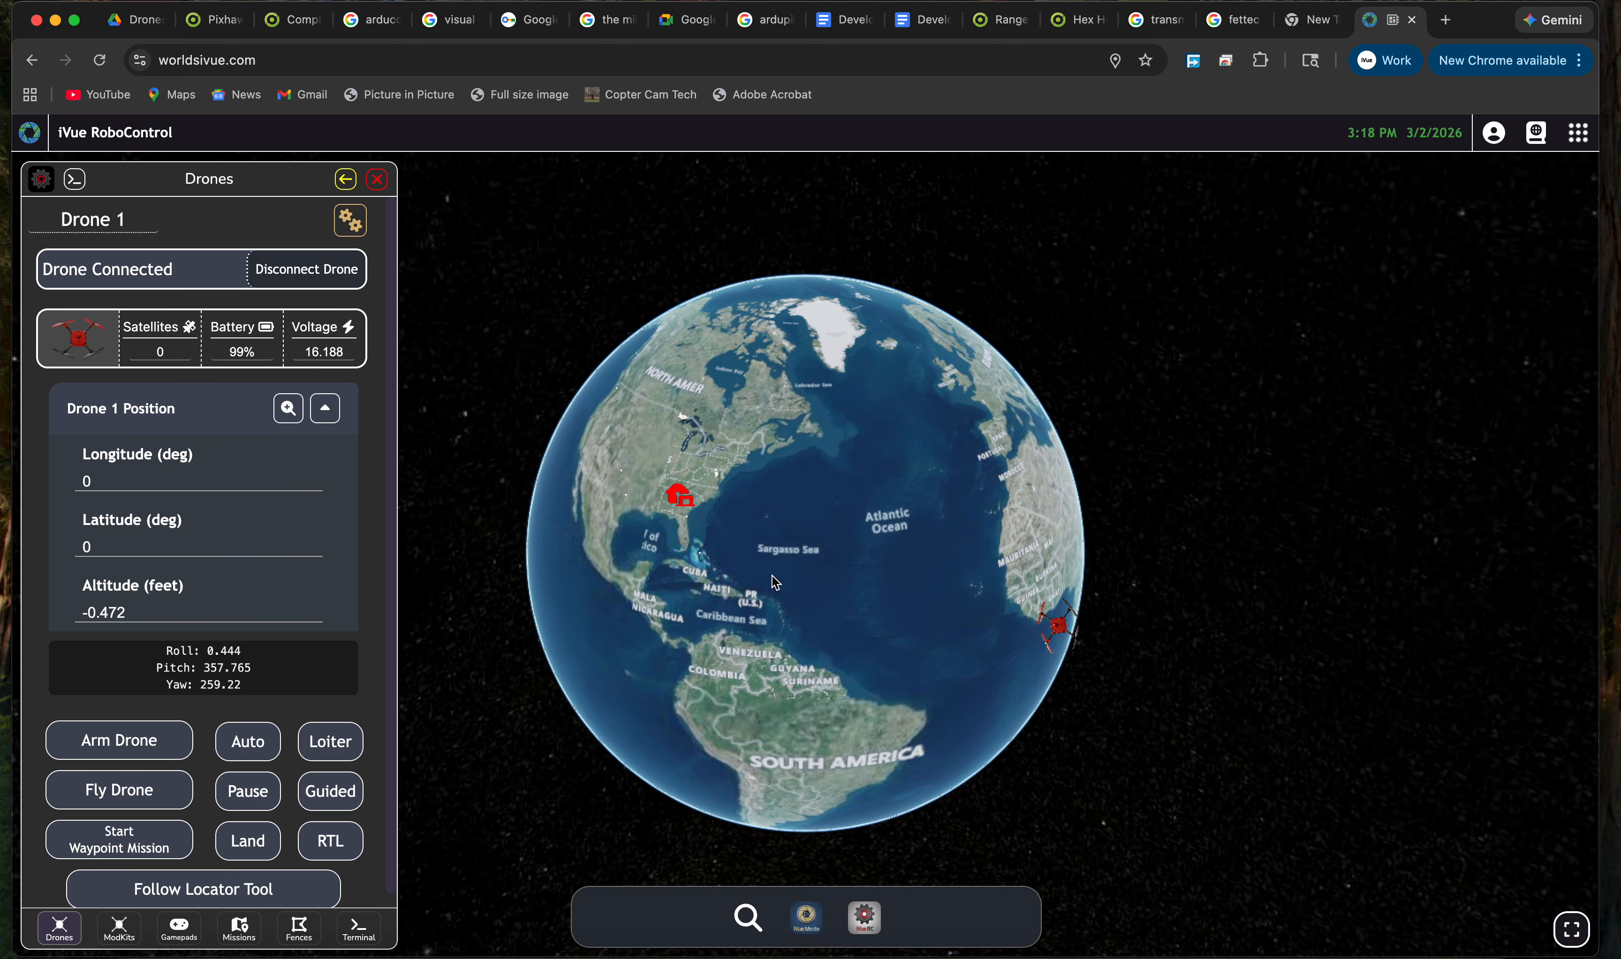